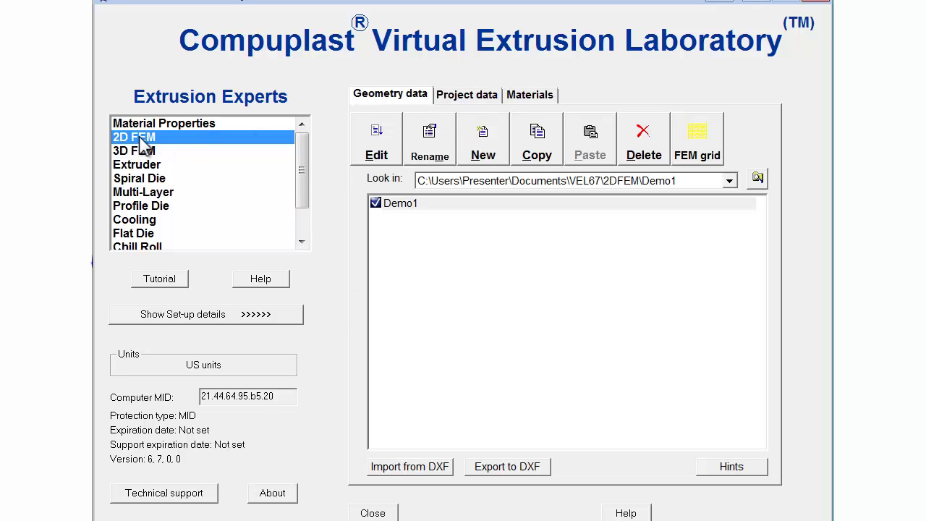
- Select the Demo1 geometry grid in the 2D FEM Geometry data
{"action": "left_click", "coordinate": [395, 205]}
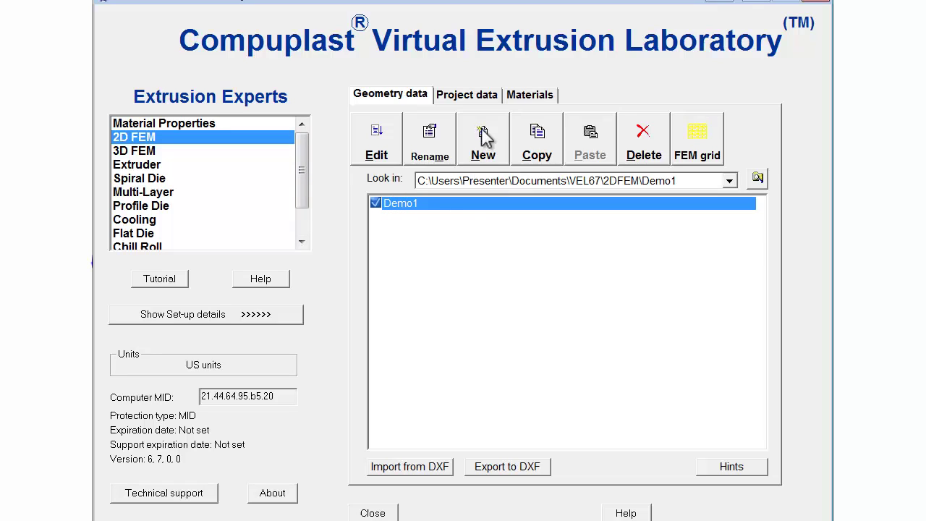
- Copy LDPE Typical 1 MI Film (Cross) from the material database into Demo1's Material folder
{"action": "left_click", "coordinate": [480, 100]}
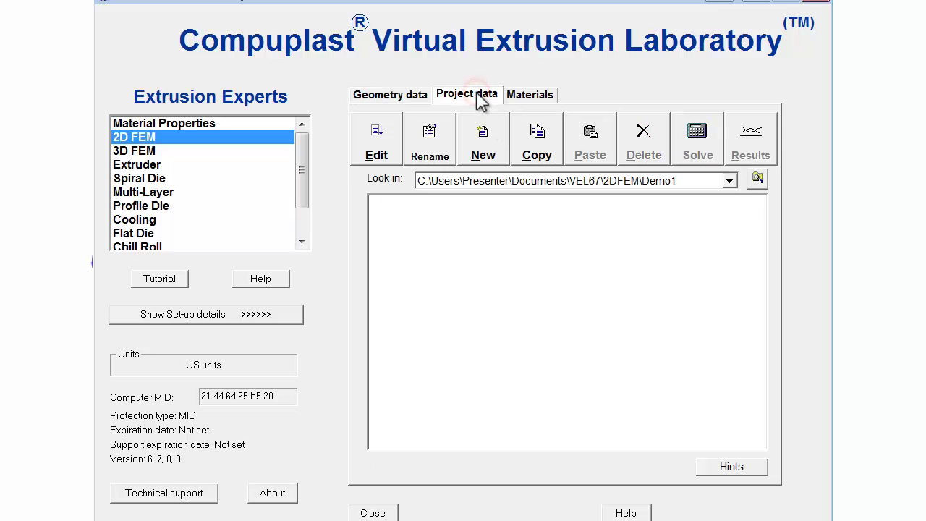
{"action": "left_click", "coordinate": [530, 95]}
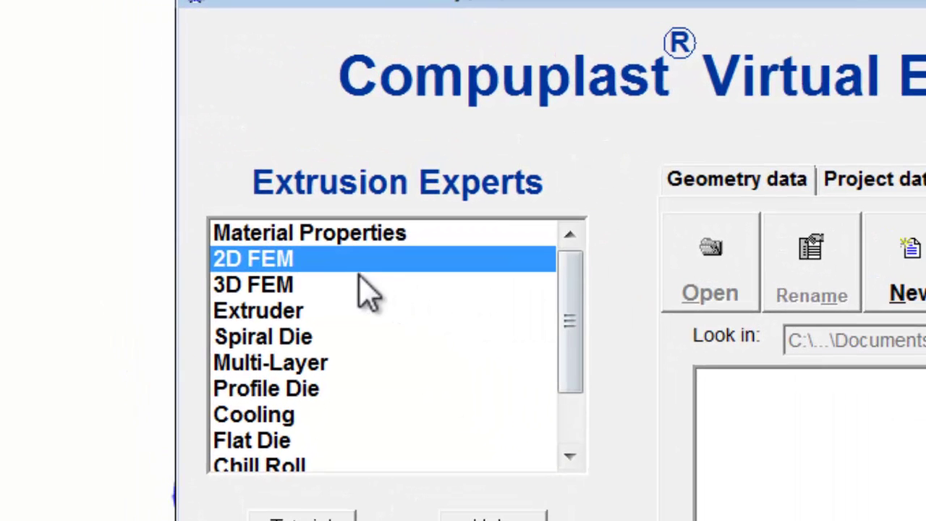
{"action": "left_click", "coordinate": [271, 232]}
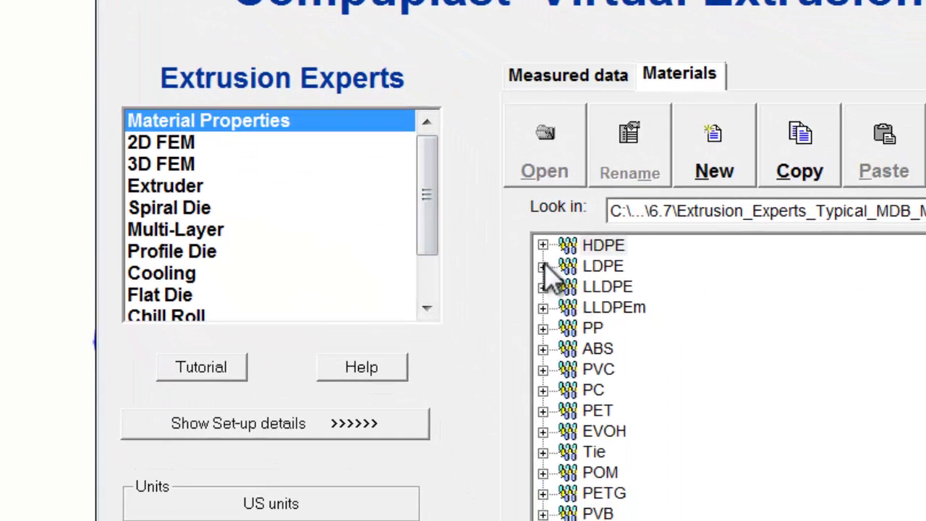
{"action": "left_click", "coordinate": [542, 266]}
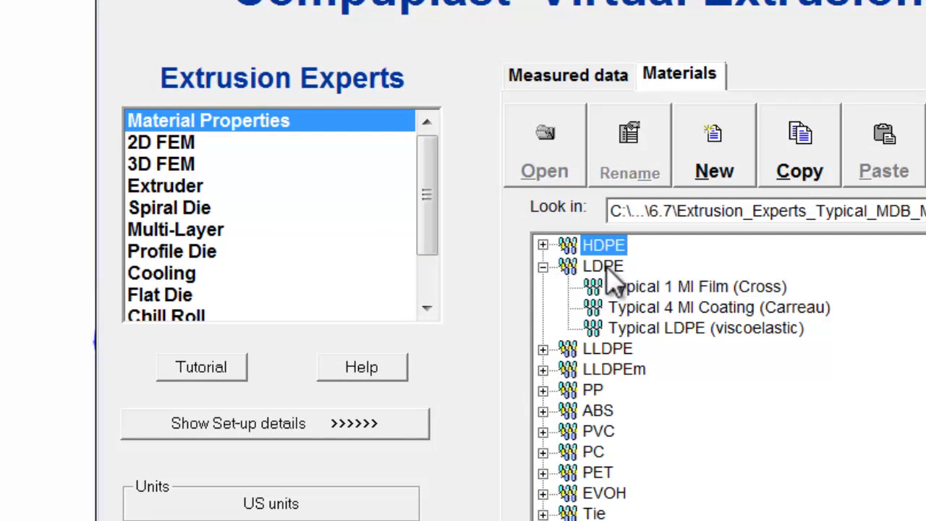
{"action": "left_click", "coordinate": [643, 286]}
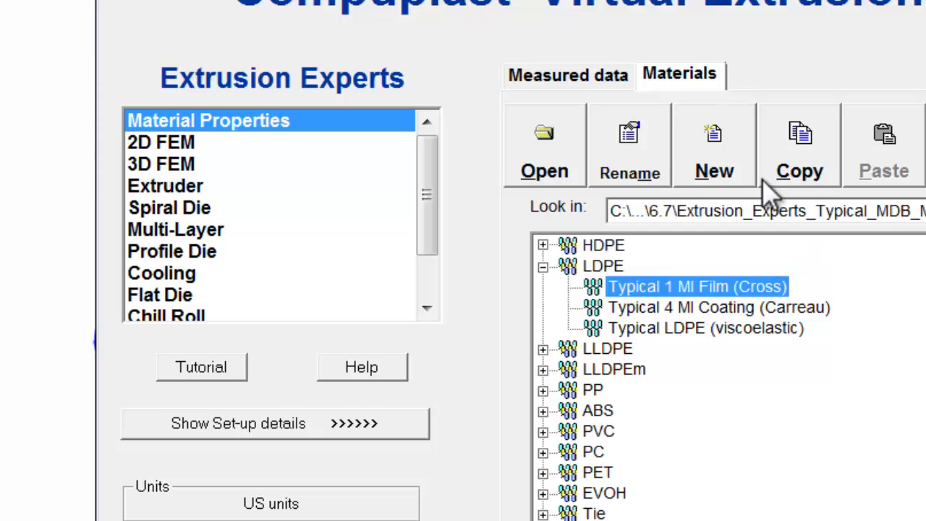
{"action": "left_click", "coordinate": [784, 154]}
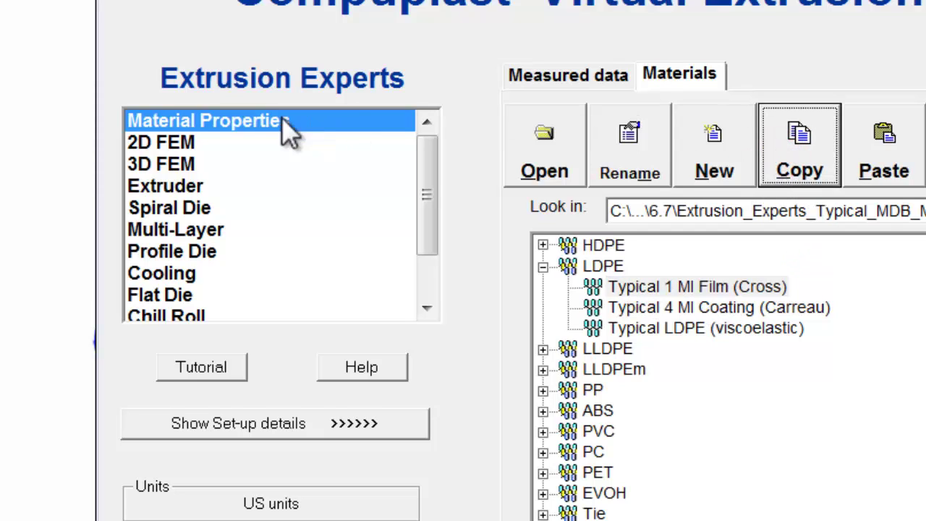
{"action": "left_click", "coordinate": [153, 142]}
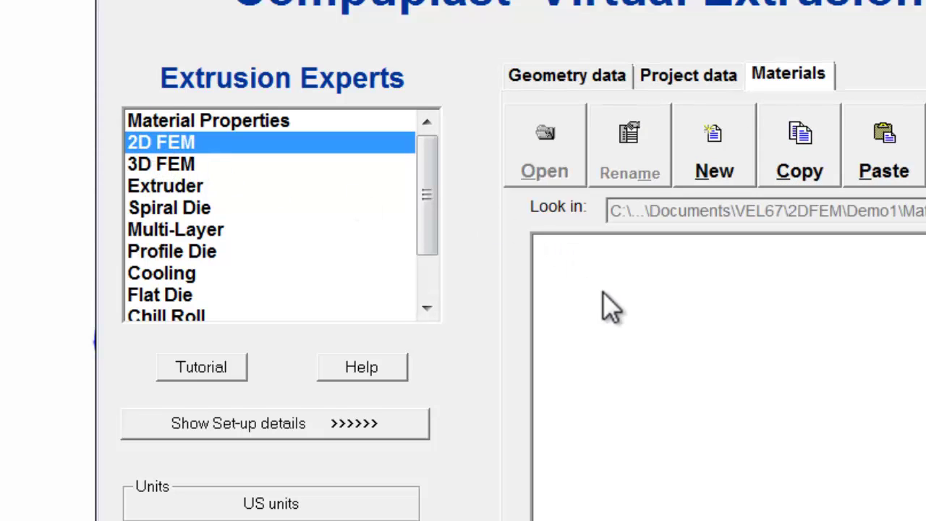
{"action": "left_click", "coordinate": [787, 77]}
{"action": "left_click", "coordinate": [883, 162]}
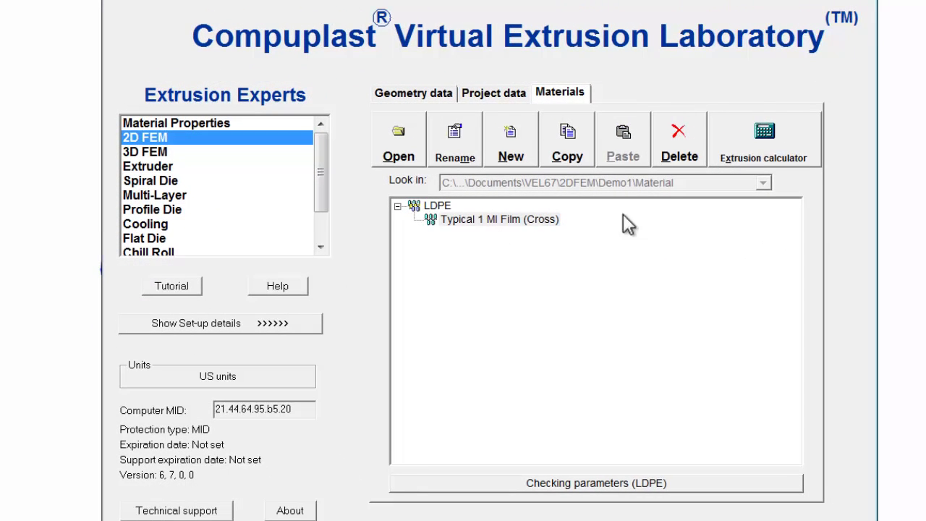
- Add a new project, rename it Demo1, and open its 2DFem project settings
{"action": "left_click", "coordinate": [499, 95]}
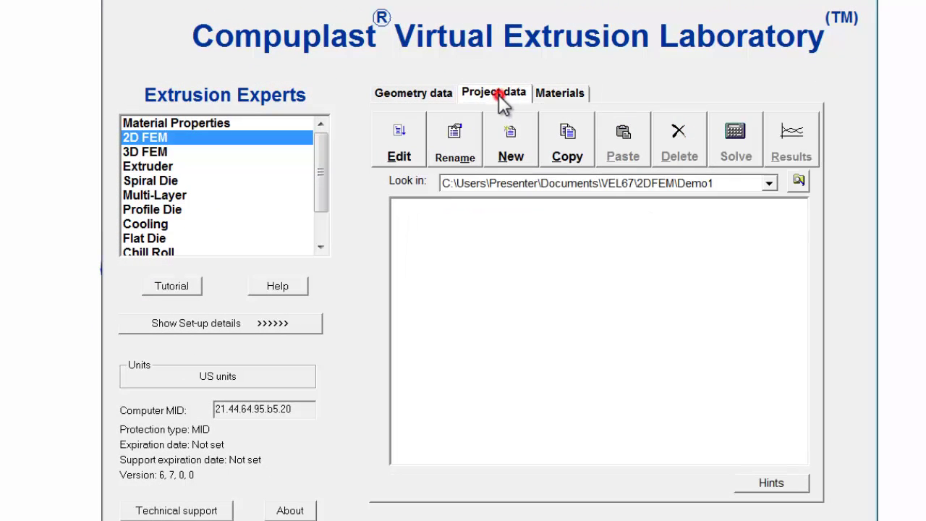
{"action": "left_click", "coordinate": [515, 144]}
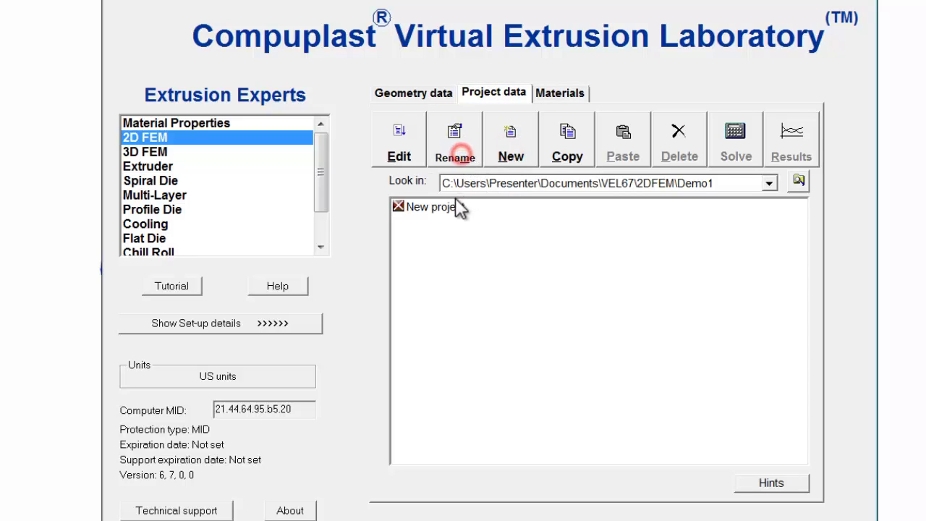
{"action": "left_click", "coordinate": [446, 207]}
{"action": "left_click", "coordinate": [455, 139]}
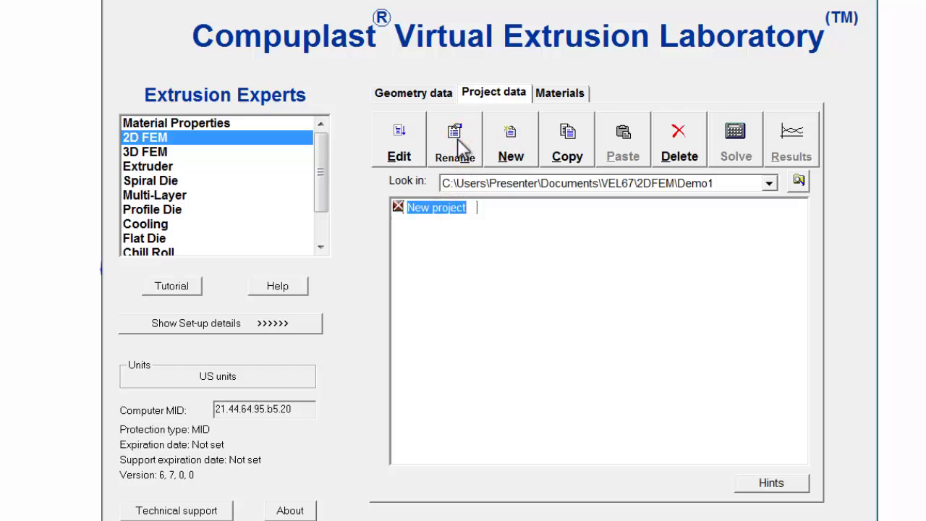
{"action": "type", "text": "Demo1"}
{"action": "key", "text": "Return"}
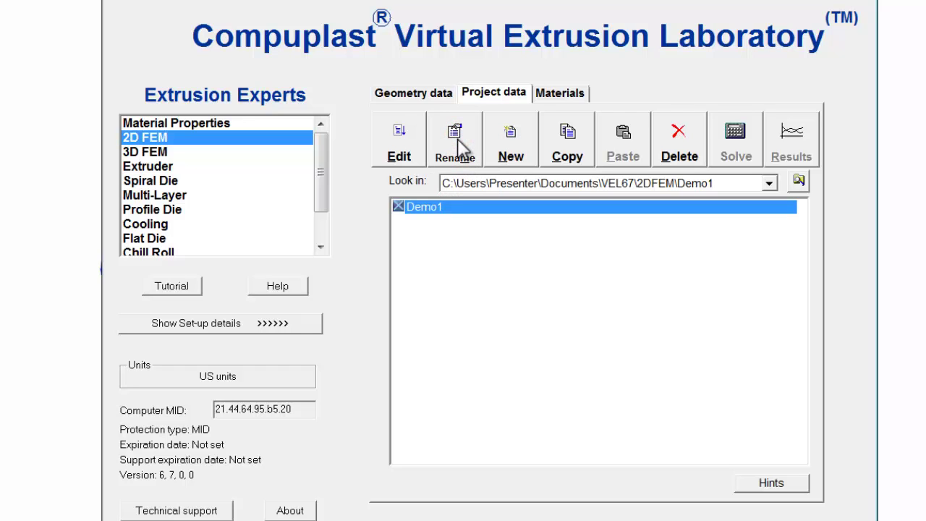
{"action": "left_click", "coordinate": [413, 134]}
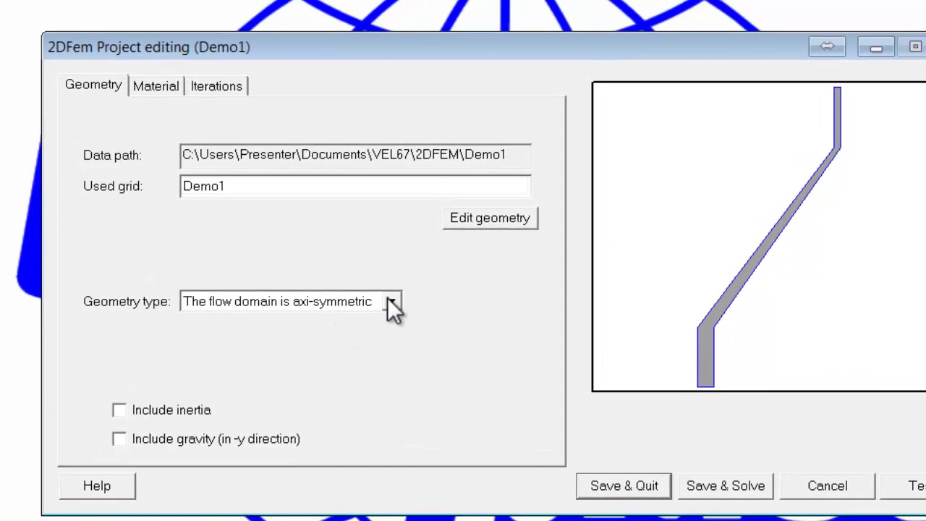
- Keep axi-symmetric geometry, assign Typical 1 MI Film (Cross), and check iterations (max 30, tolerance 0.010)
{"action": "left_click", "coordinate": [391, 301]}
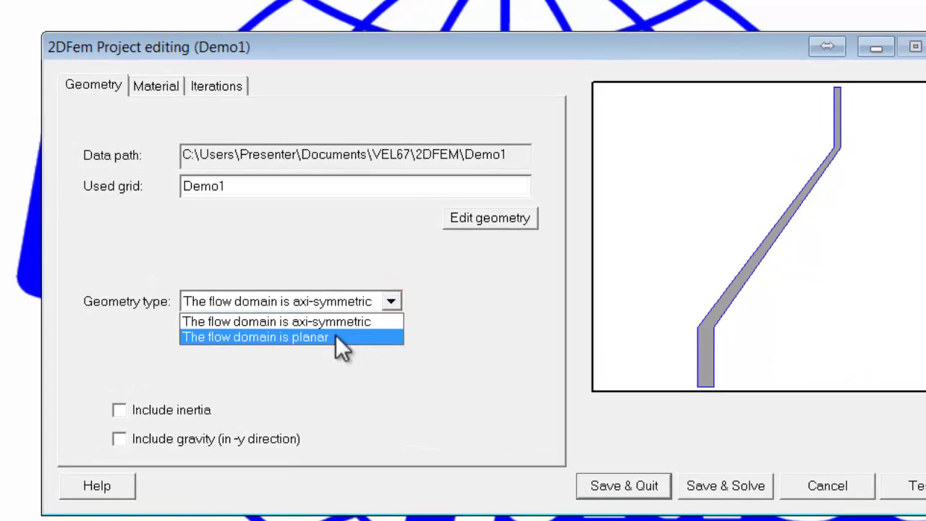
{"action": "left_click", "coordinate": [350, 321]}
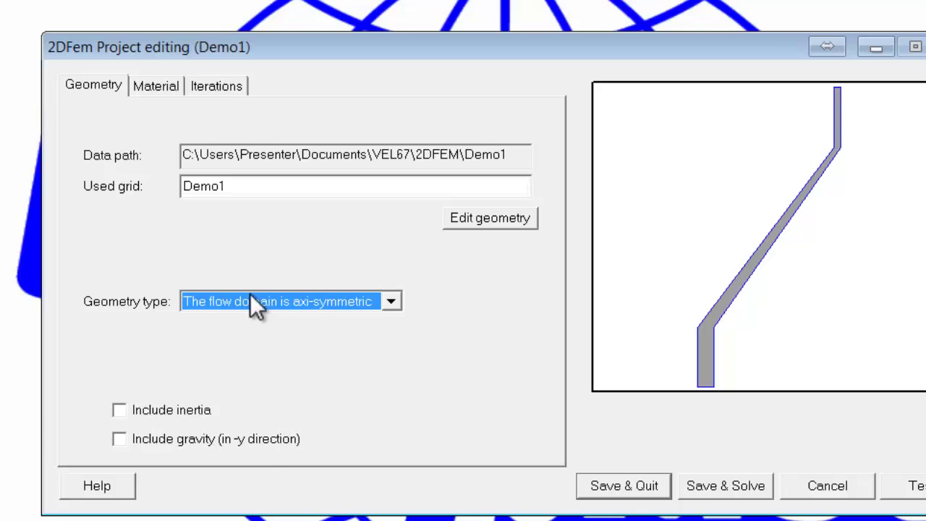
{"action": "left_click", "coordinate": [146, 85]}
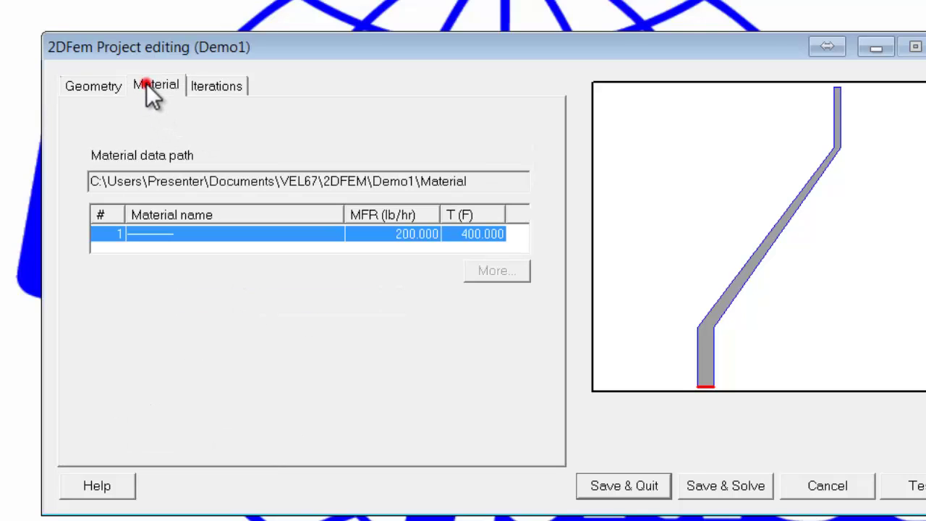
{"action": "left_click", "coordinate": [242, 235]}
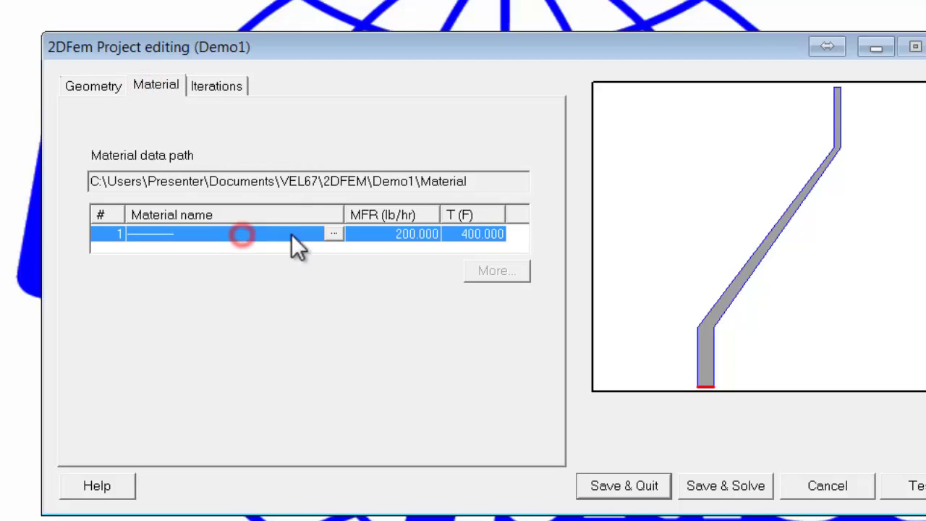
{"action": "left_click", "coordinate": [333, 235]}
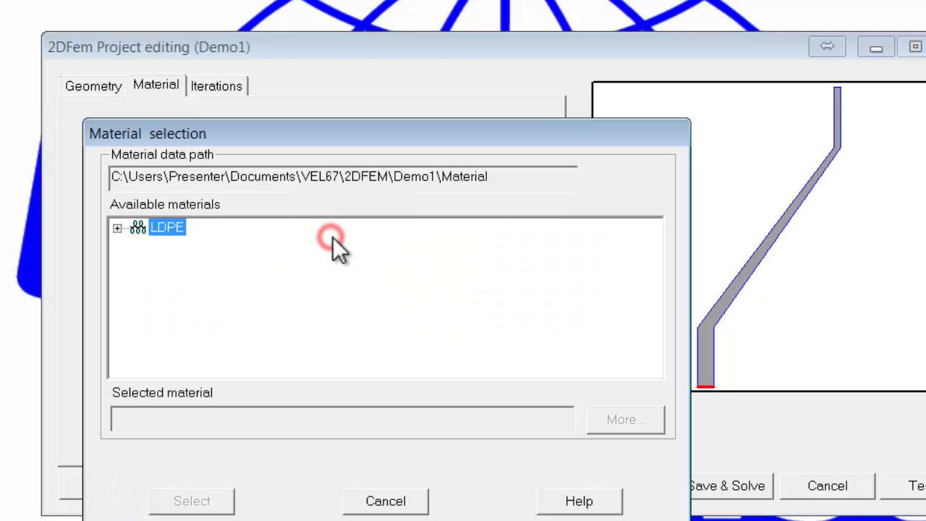
{"action": "left_click", "coordinate": [118, 228]}
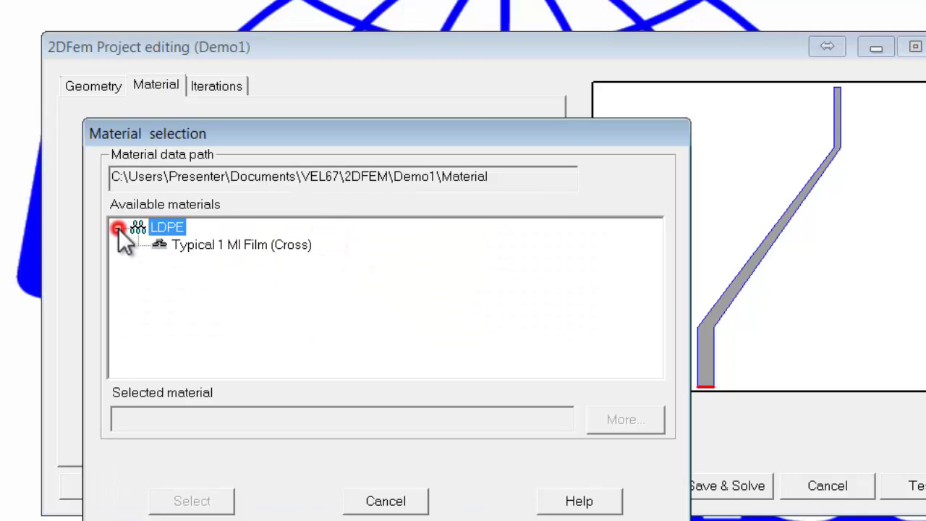
{"action": "left_click", "coordinate": [205, 248]}
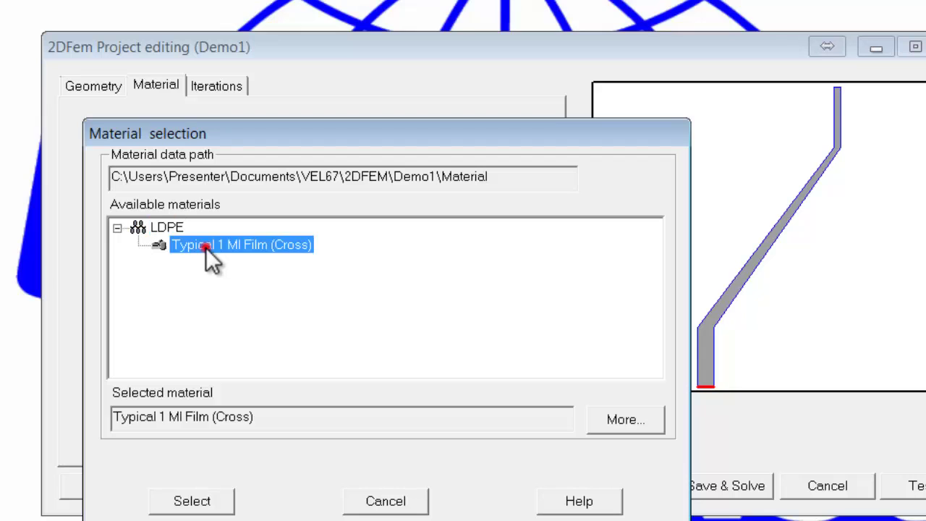
{"action": "left_click", "coordinate": [192, 500]}
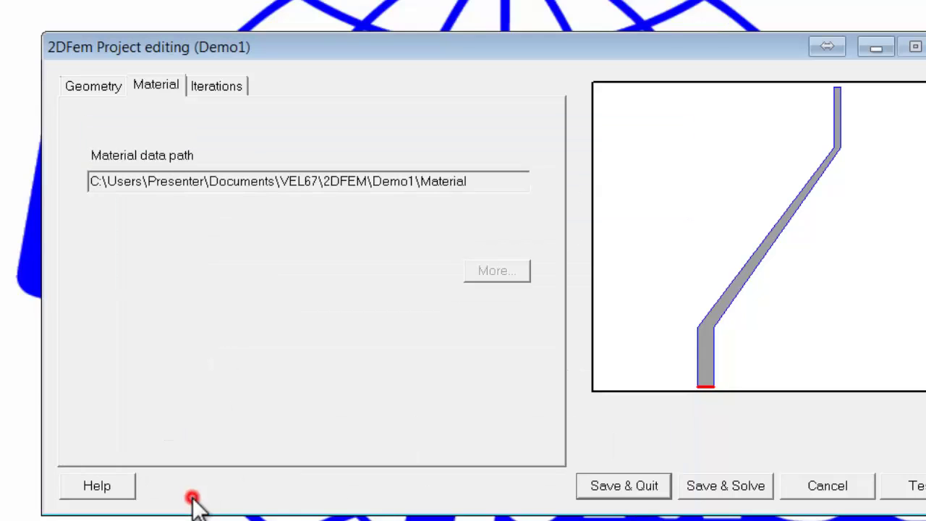
{"action": "left_click", "coordinate": [219, 87]}
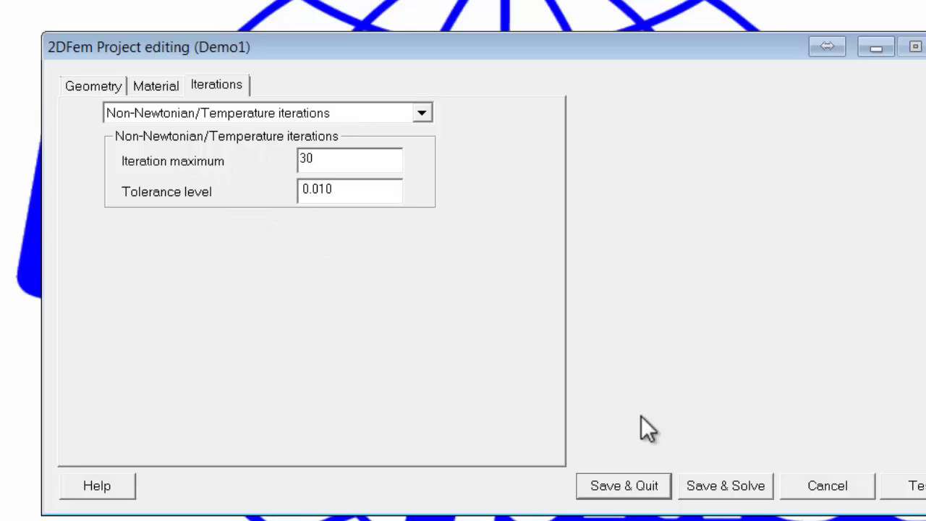
- Save and solve Demo1, then view velocity magnitude results ranging 0 to 0.67411 in/s
{"action": "left_click", "coordinate": [729, 487]}
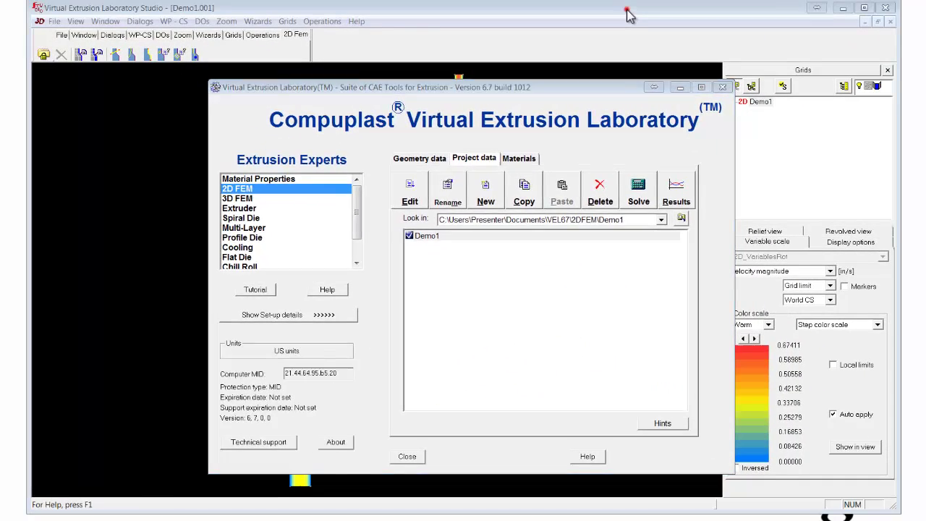
{"action": "left_click", "coordinate": [627, 15]}
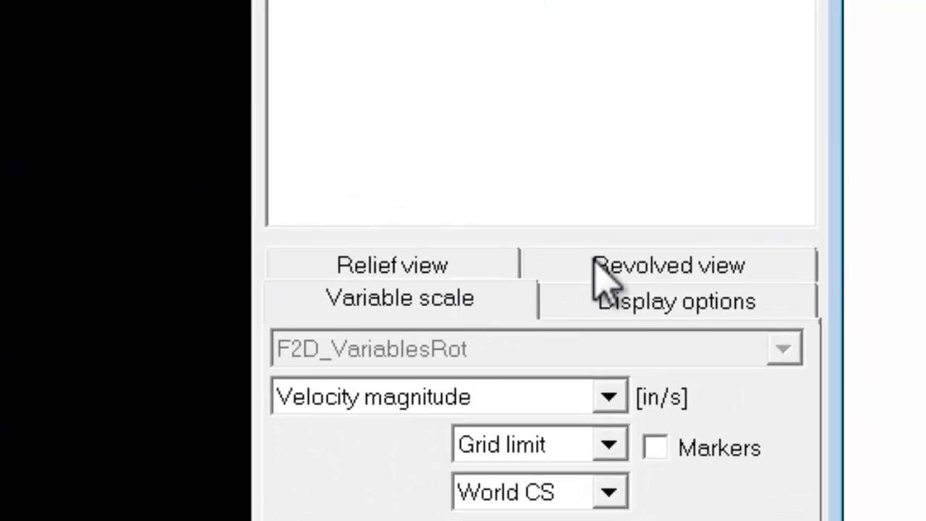
- Revolve the channel into a 3-D solid with a 270° angle, tilted to see inside
{"action": "left_click", "coordinate": [594, 260]}
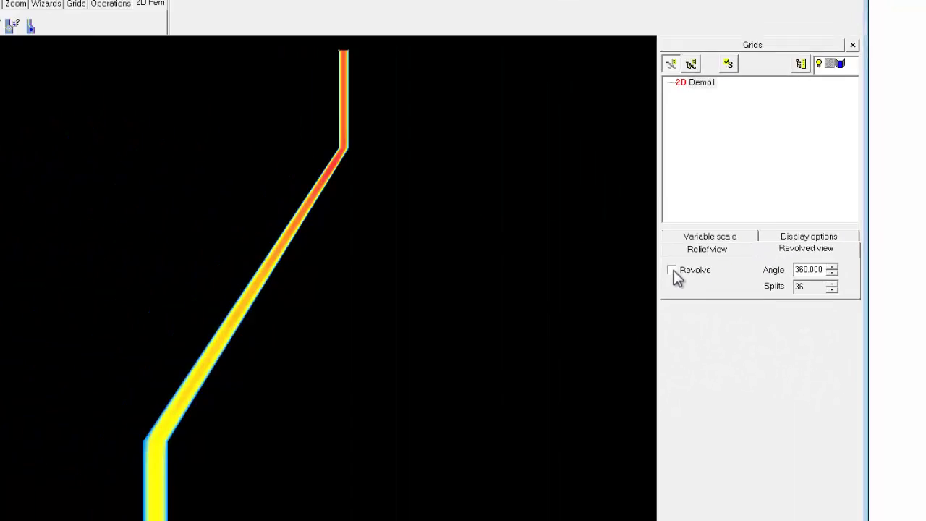
{"action": "left_click", "coordinate": [672, 269]}
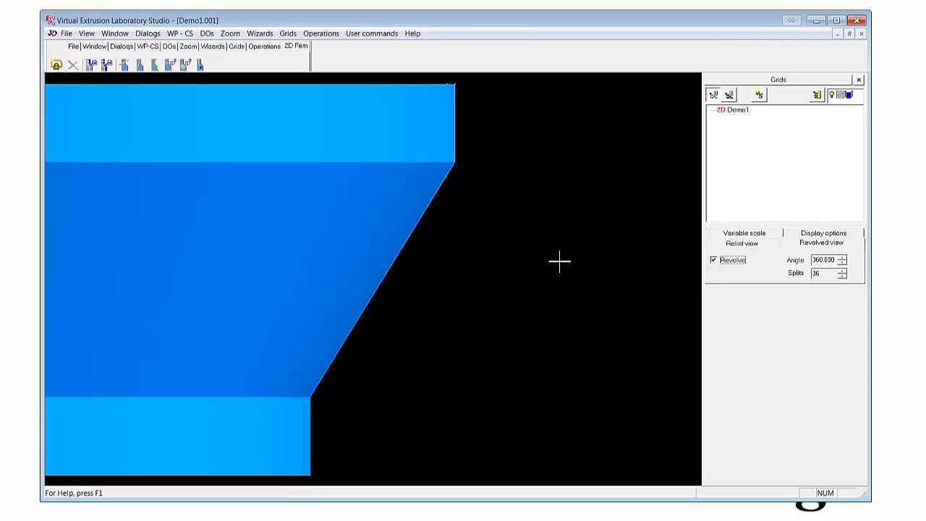
{"action": "left_click", "coordinate": [559, 253]}
{"action": "left_click_drag", "start_coordinate": [393, 271], "coordinate": [350, 341]}
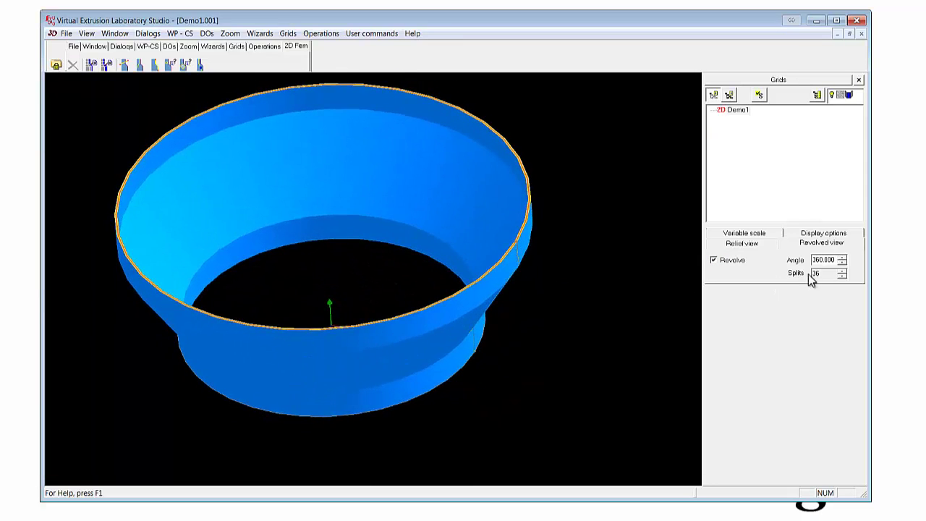
{"action": "left_click_drag", "start_coordinate": [838, 262], "coordinate": [807, 266]}
{"action": "type", "text": "270"}
{"action": "key", "text": "Return"}
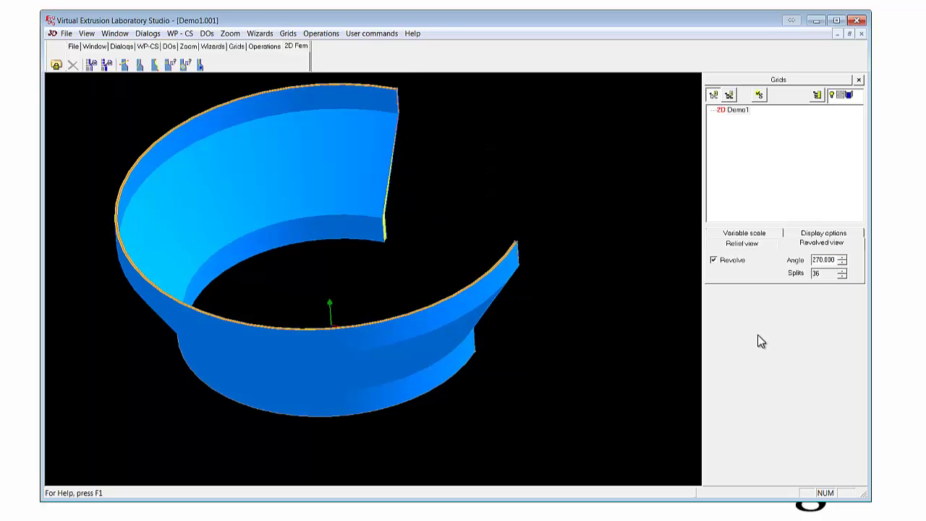
- Orbit the 270° revolved part from several sides, then turn Revolve off for the 2-D section
{"action": "left_click_drag", "start_coordinate": [436, 397], "coordinate": [568, 343]}
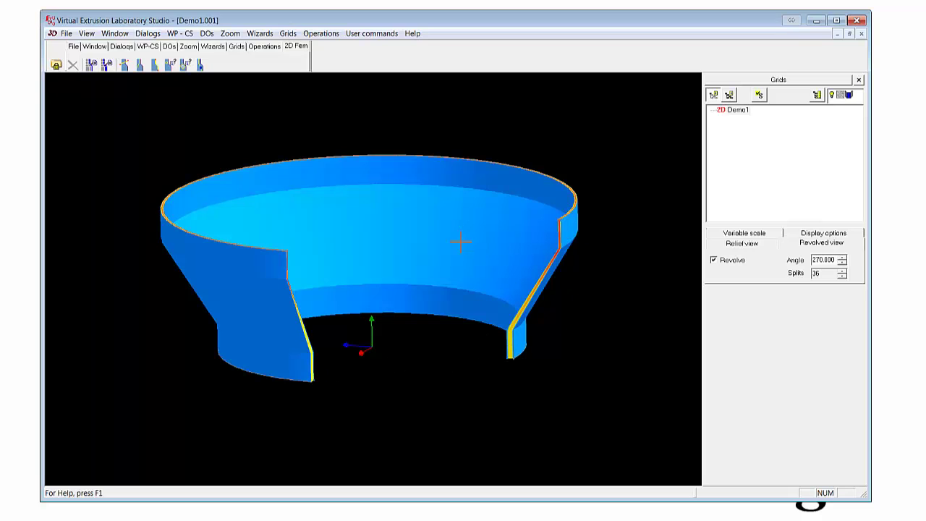
{"action": "left_click_drag", "start_coordinate": [505, 230], "coordinate": [336, 296]}
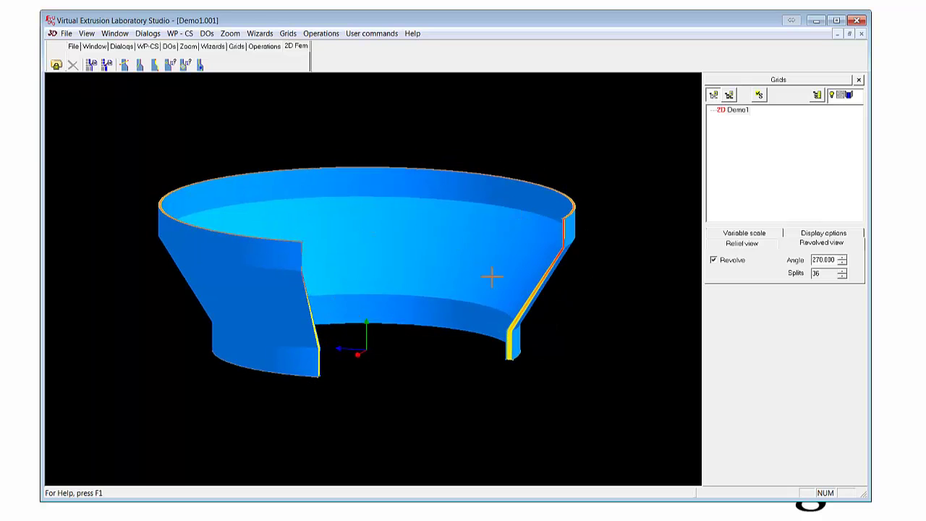
{"action": "left_click_drag", "start_coordinate": [316, 286], "coordinate": [454, 278]}
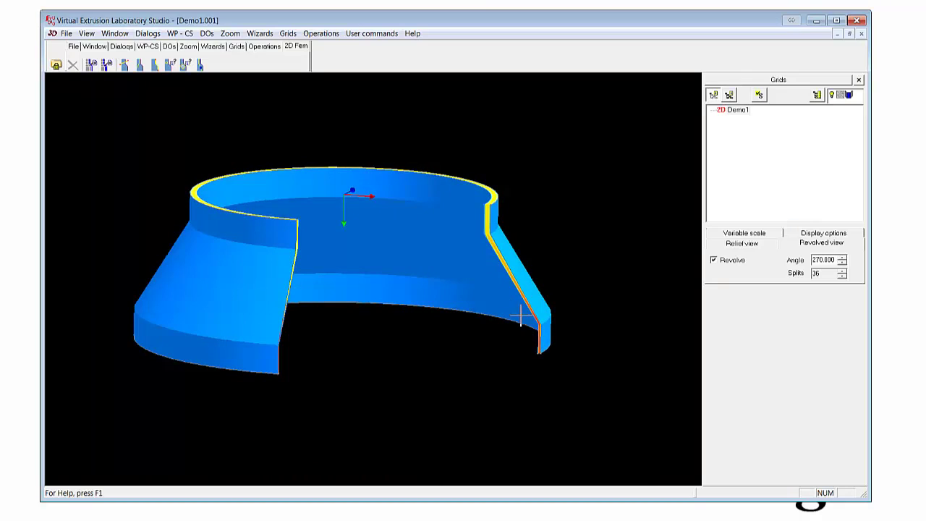
{"action": "left_click_drag", "start_coordinate": [533, 238], "coordinate": [530, 264]}
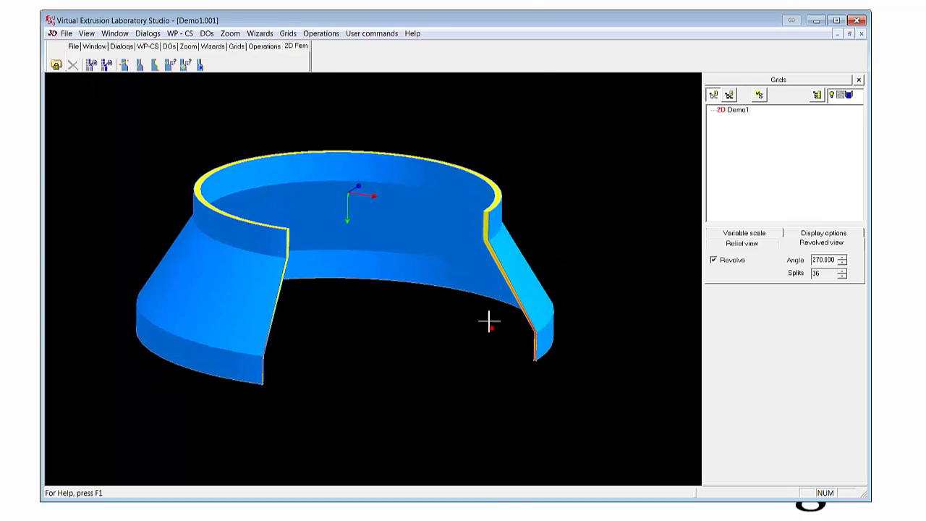
{"action": "left_click_drag", "start_coordinate": [488, 321], "coordinate": [390, 284]}
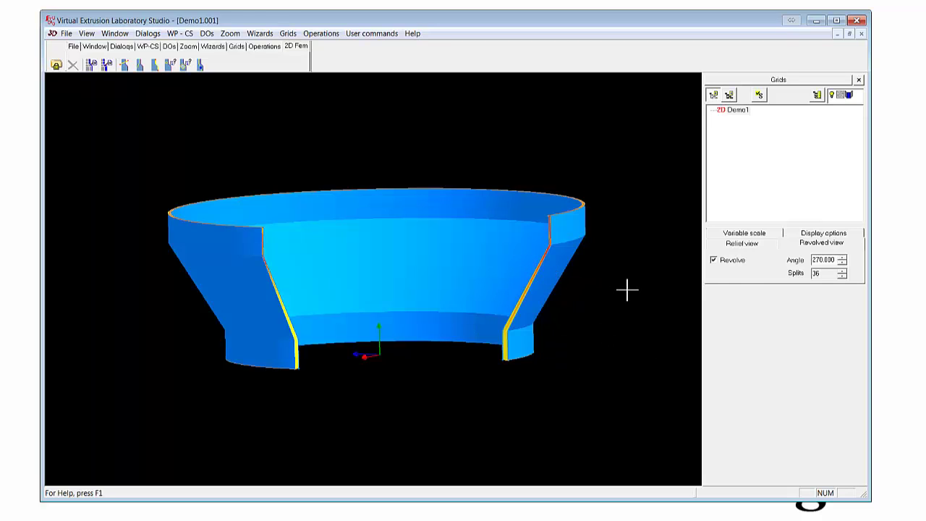
{"action": "left_click", "coordinate": [714, 260]}
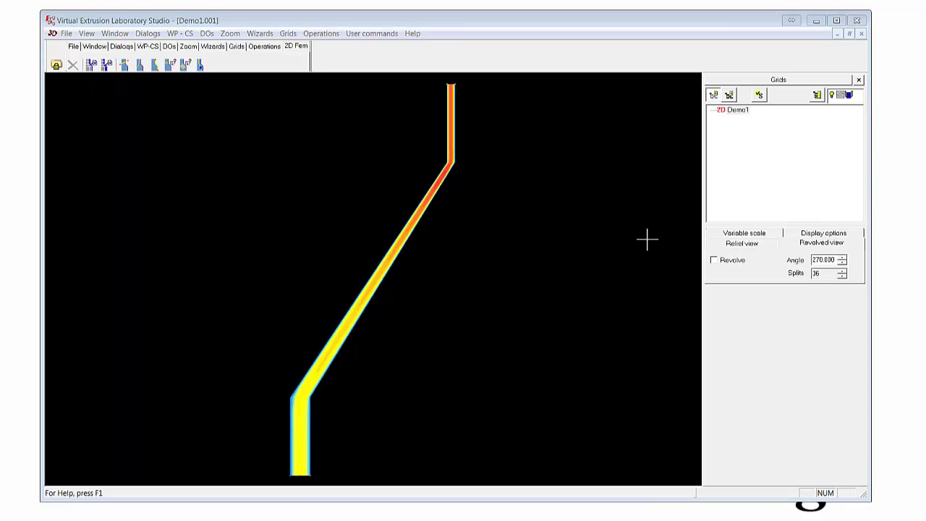
- Colour the channel by Pressure (-0.08971 to 448.182 psi) with its legend placed beside it
{"action": "left_click", "coordinate": [723, 234]}
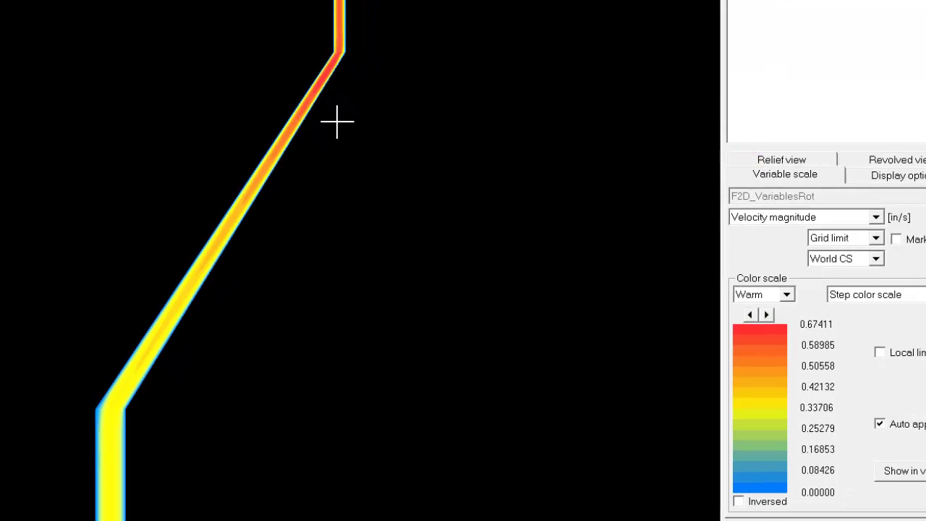
{"action": "left_click", "coordinate": [875, 217]}
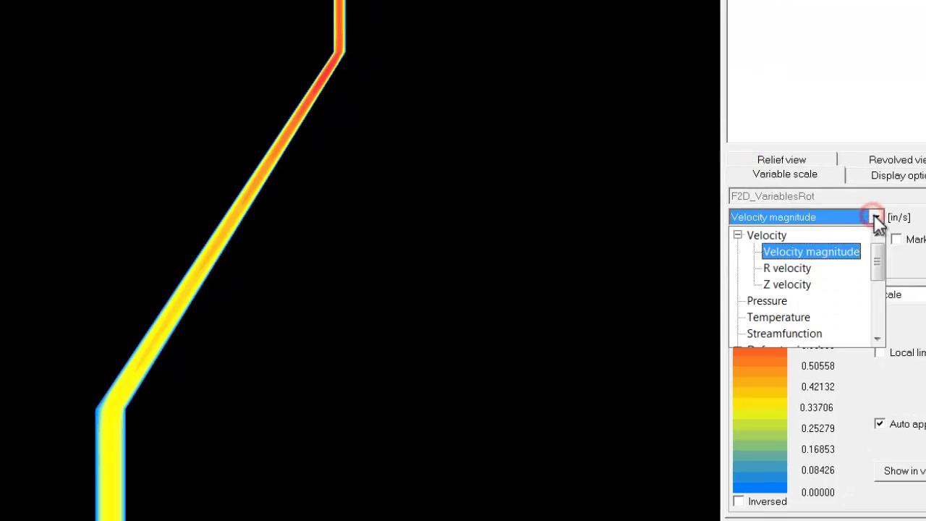
{"action": "left_click", "coordinate": [768, 299]}
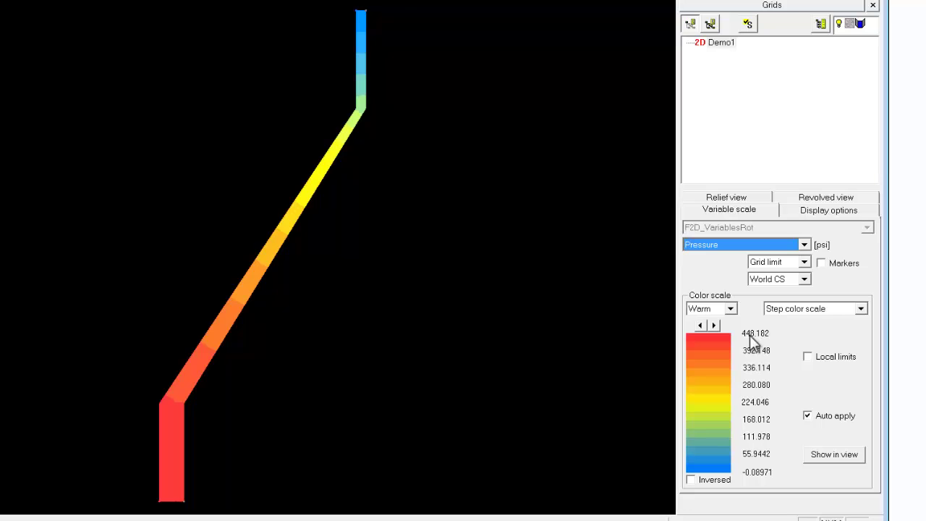
{"action": "left_click", "coordinate": [834, 454]}
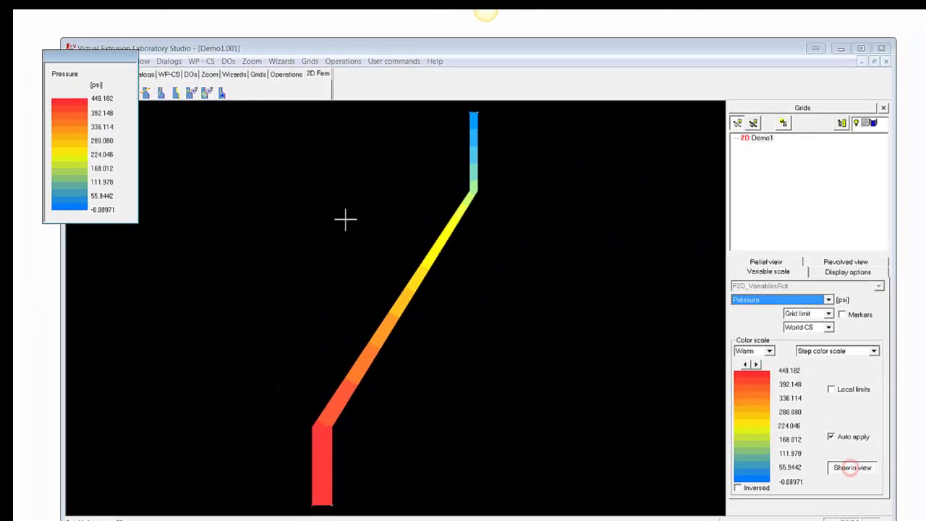
{"action": "left_click_drag", "start_coordinate": [91, 62], "coordinate": [613, 253]}
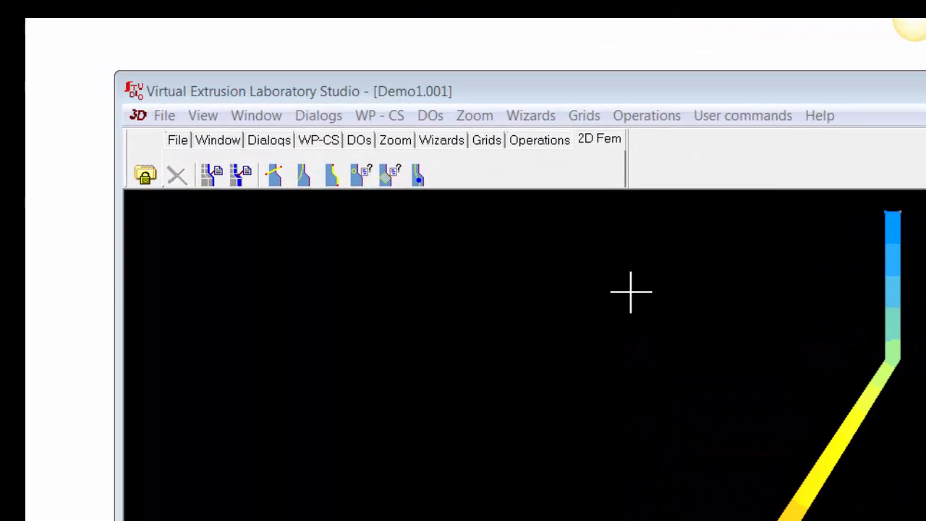
- Define a 1D grid along a wall edge, probe its pressure plot, then select the new grid
{"action": "left_click", "coordinate": [328, 174]}
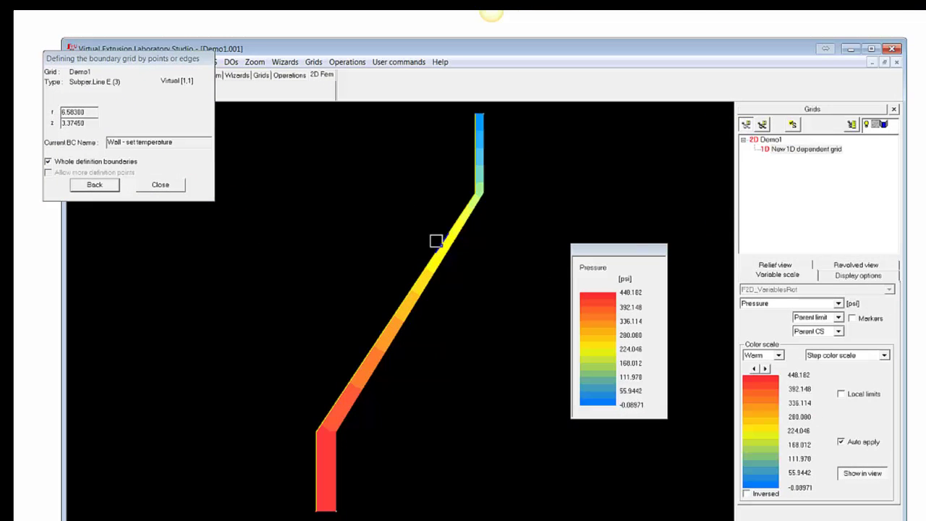
{"action": "left_click", "coordinate": [436, 243]}
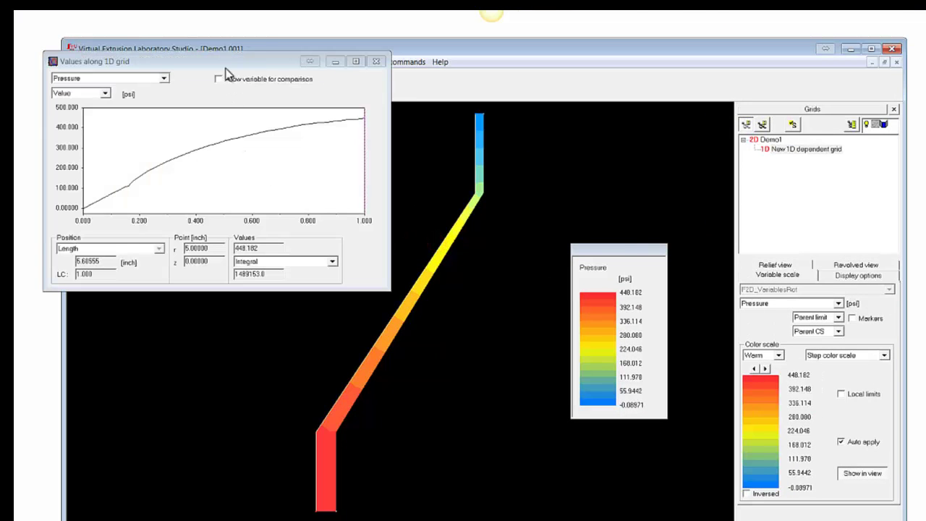
{"action": "left_click_drag", "start_coordinate": [228, 61], "coordinate": [268, 79]}
{"action": "mouse_move", "coordinate": [133, 211]}
{"action": "left_mouse_down"}
{"action": "mouse_move", "coordinate": [145, 220]}
{"action": "mouse_move", "coordinate": [400, 172]}
{"action": "mouse_move", "coordinate": [172, 186]}
{"action": "mouse_move", "coordinate": [292, 177]}
{"action": "left_mouse_up"}
{"action": "left_click", "coordinate": [417, 80]}
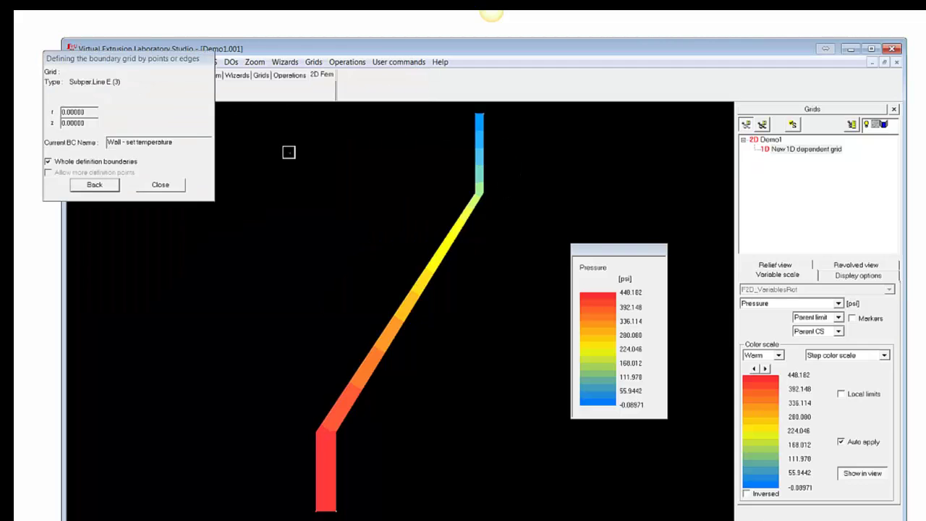
{"action": "left_click", "coordinate": [160, 183]}
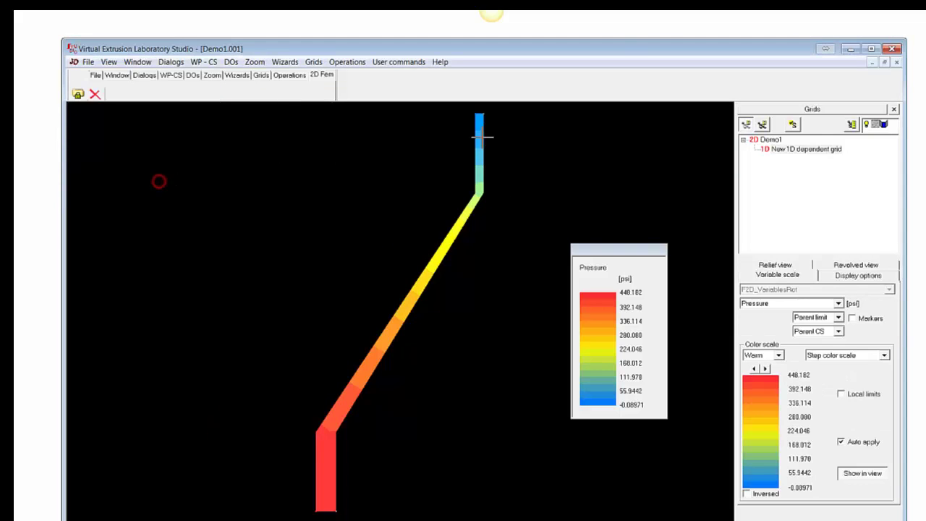
{"action": "left_click", "coordinate": [777, 149]}
- Delete the first 1D grid, create one on another edge, probe its pressure, and reselect Demo1
{"action": "right_click", "coordinate": [776, 150]}
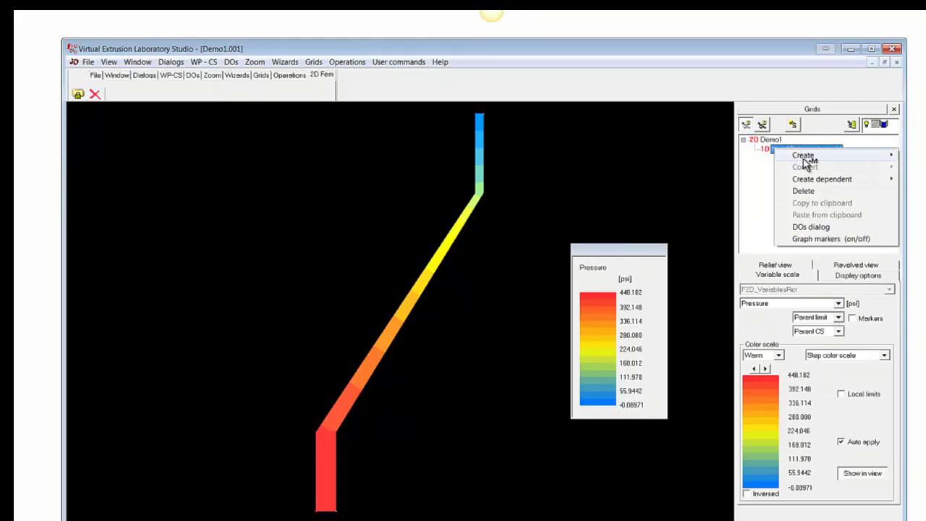
{"action": "left_click", "coordinate": [803, 191]}
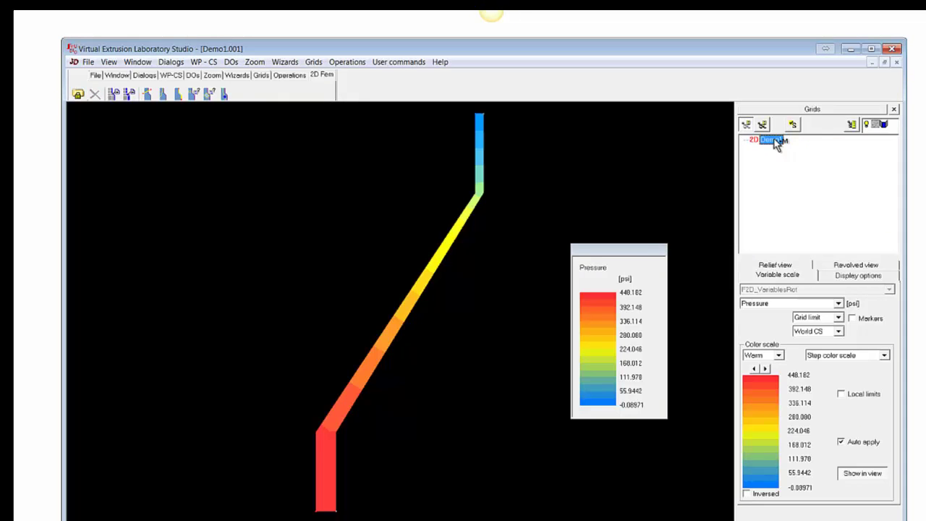
{"action": "left_click", "coordinate": [179, 94]}
{"action": "left_click", "coordinate": [466, 229]}
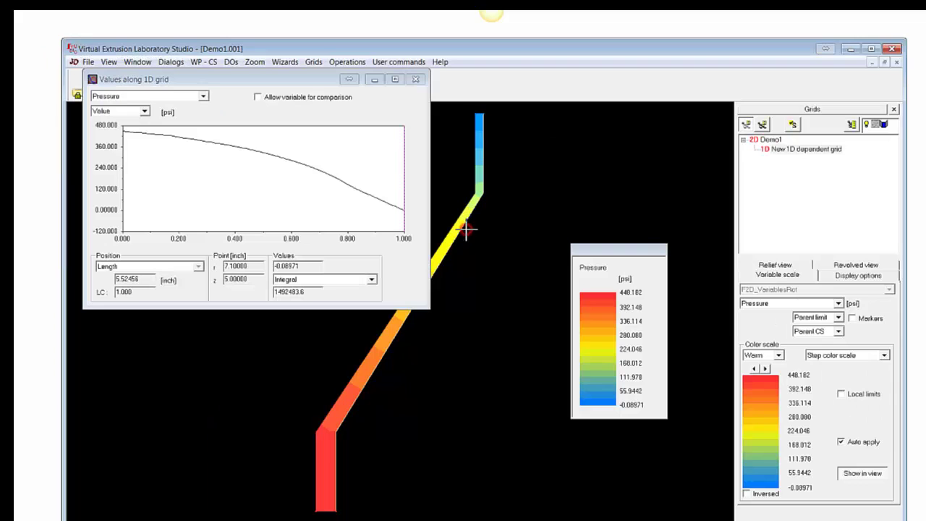
{"action": "left_click", "coordinate": [259, 181]}
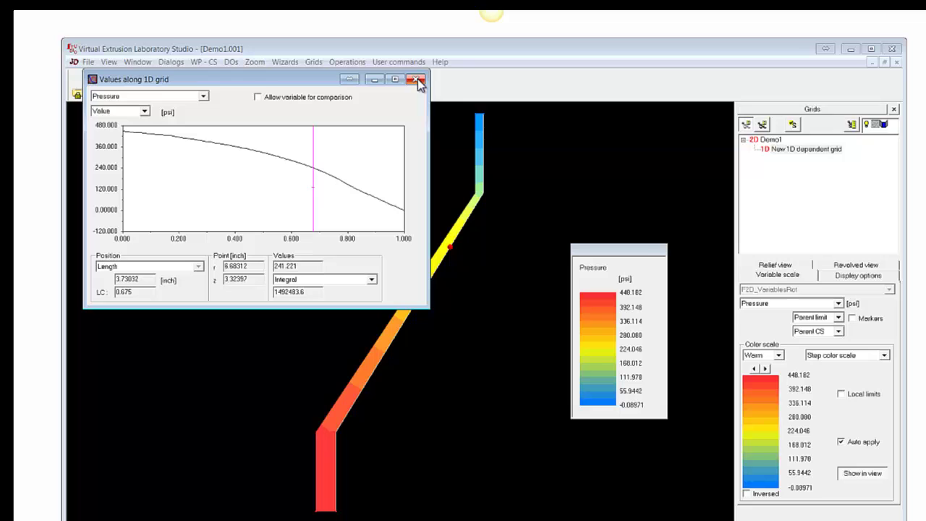
{"action": "left_click", "coordinate": [747, 142]}
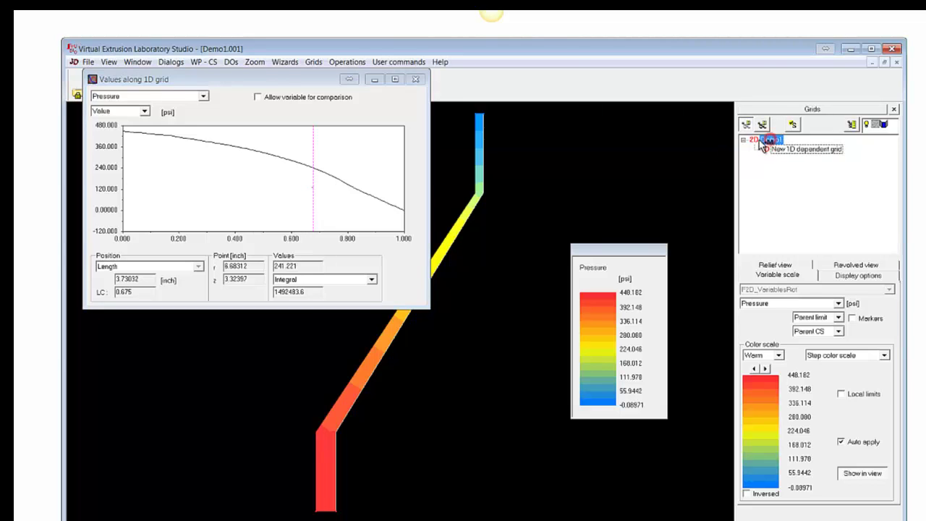
{"action": "left_click", "coordinate": [773, 141]}
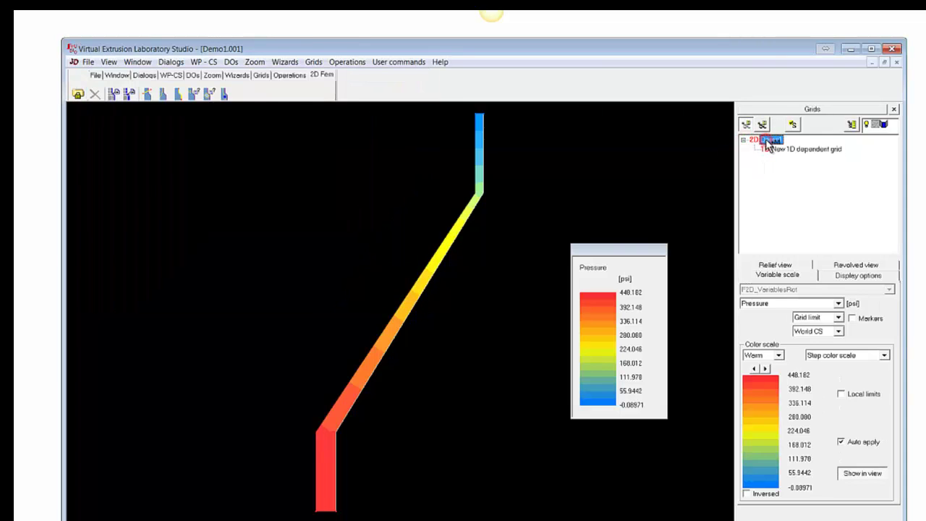
- Draw a two-point 1D cut across Demo1's red lower channel, plotting pressure near 435 psi
{"action": "left_click", "coordinate": [759, 141]}
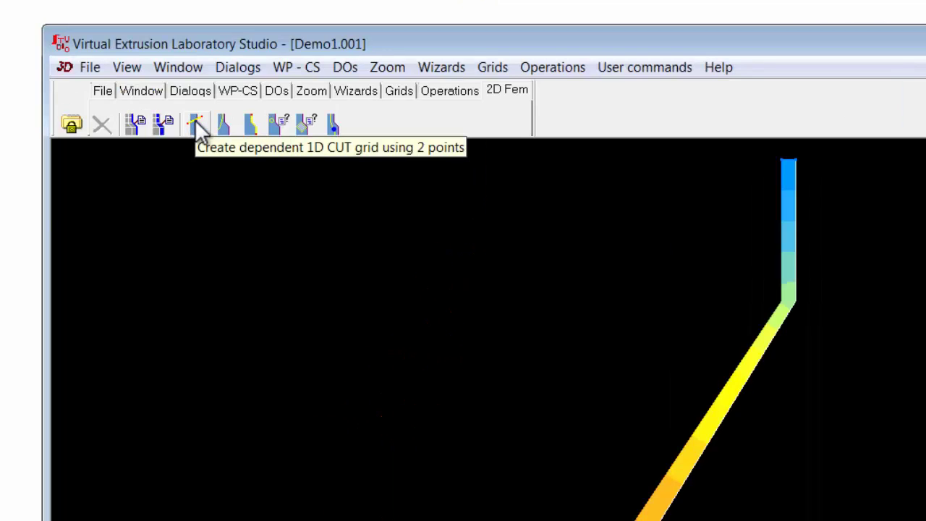
{"action": "left_click", "coordinate": [194, 120]}
{"action": "left_click", "coordinate": [157, 227]}
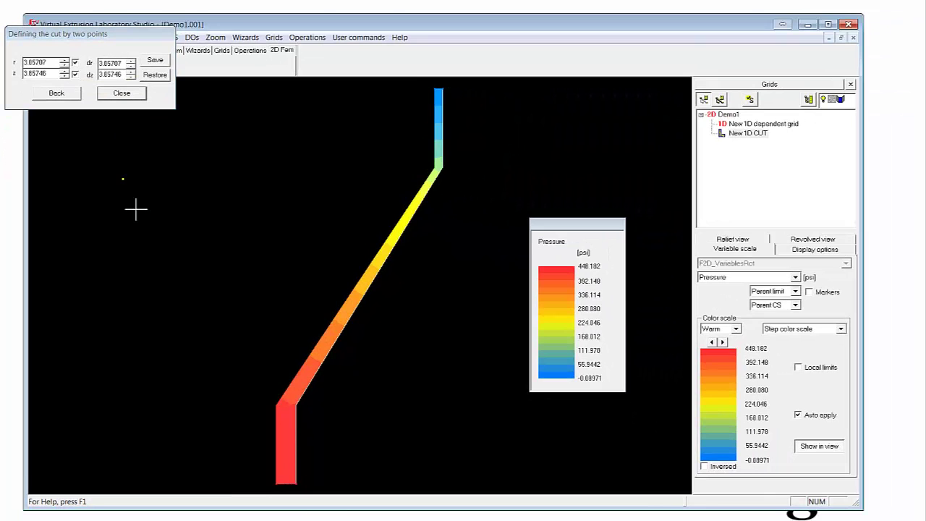
{"action": "left_click", "coordinate": [324, 444]}
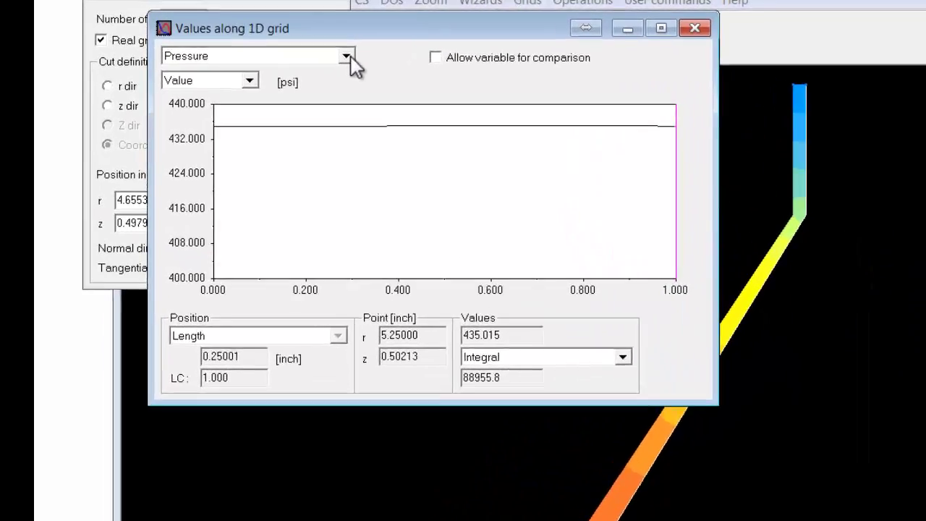
- Plot Velocity magnitude along the cut and probe its parabolic profile
{"action": "left_click", "coordinate": [263, 42]}
{"action": "left_click", "coordinate": [131, 58]}
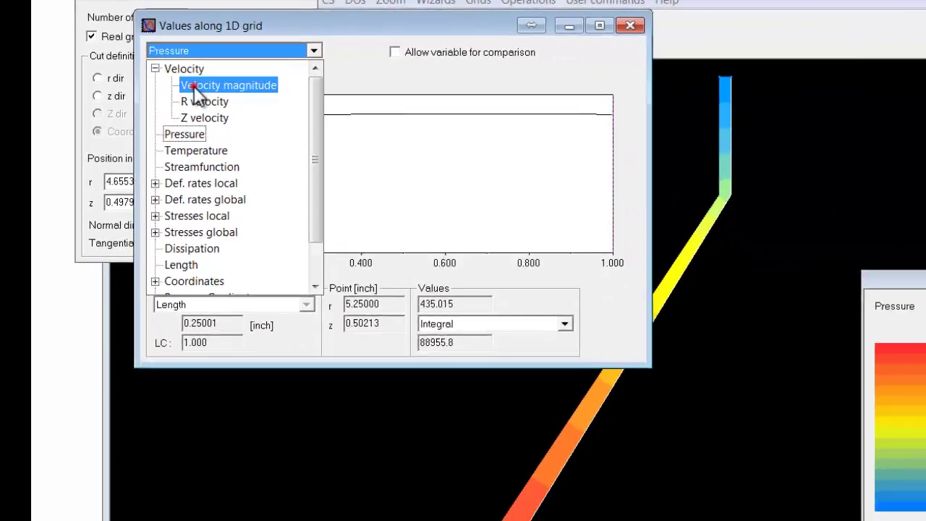
{"action": "left_click", "coordinate": [340, 127]}
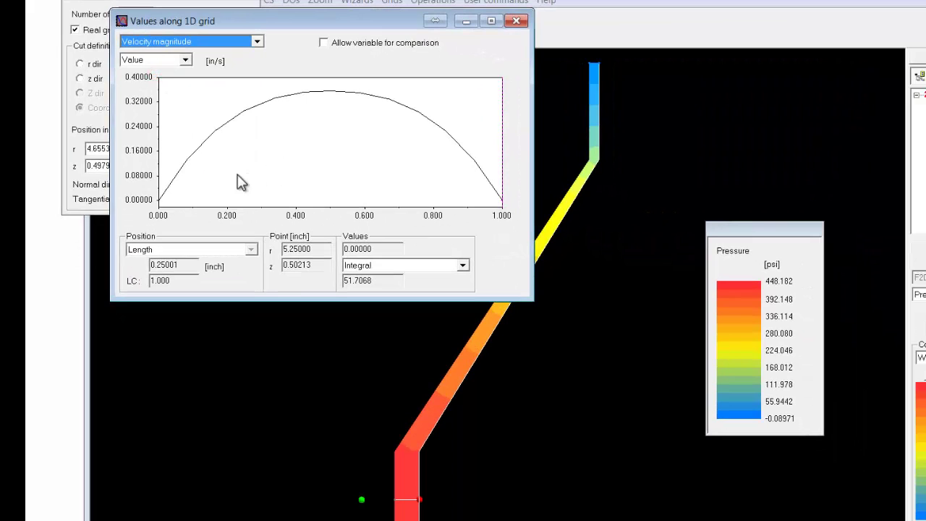
{"action": "left_click", "coordinate": [276, 152]}
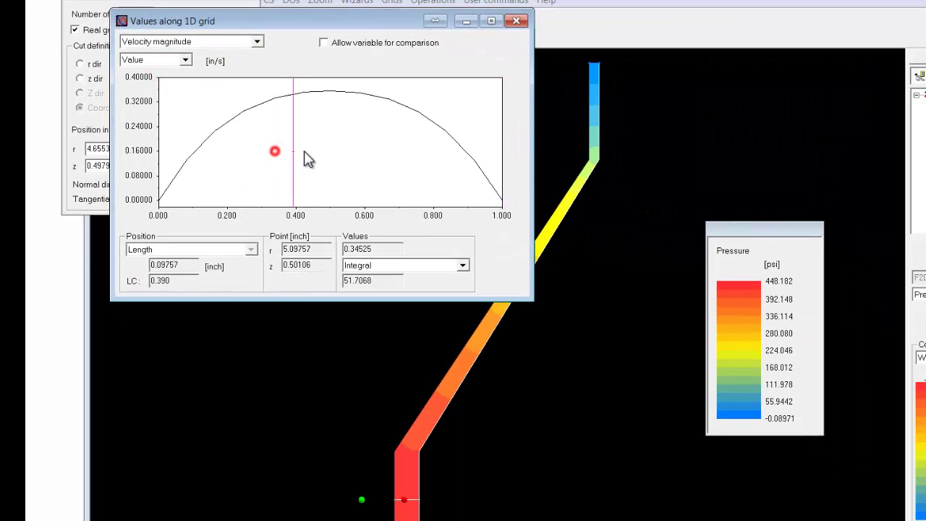
{"action": "mouse_move", "coordinate": [284, 145]}
{"action": "left_mouse_down"}
{"action": "mouse_move", "coordinate": [240, 150]}
{"action": "mouse_move", "coordinate": [431, 169]}
{"action": "mouse_move", "coordinate": [287, 161]}
{"action": "left_mouse_up"}
- Probe velocity values at several points along the cut, including 0.711 and mid-cut
{"action": "left_click_drag", "start_coordinate": [370, 20], "coordinate": [370, 44]}
{"action": "left_click_drag", "start_coordinate": [348, 157], "coordinate": [329, 147]}
{"action": "mouse_move", "coordinate": [404, 168]}
{"action": "left_mouse_down"}
{"action": "mouse_move", "coordinate": [266, 159]}
{"action": "mouse_move", "coordinate": [404, 176]}
{"action": "left_mouse_up"}
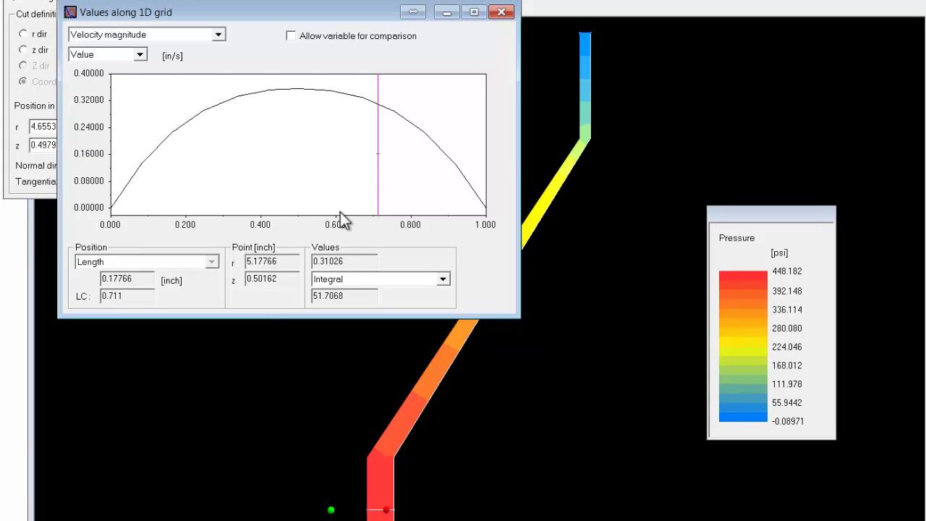
{"action": "left_click_drag", "start_coordinate": [358, 165], "coordinate": [311, 163]}
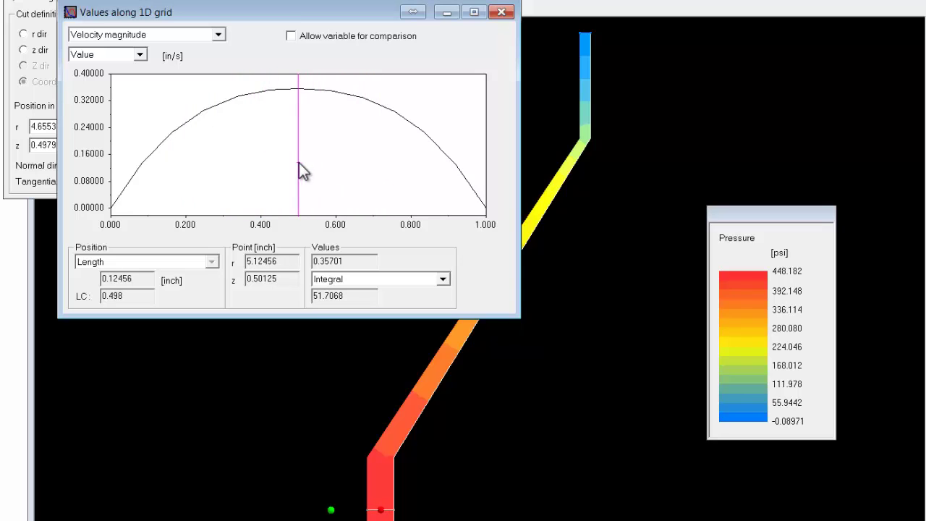
{"action": "left_click", "coordinate": [217, 36]}
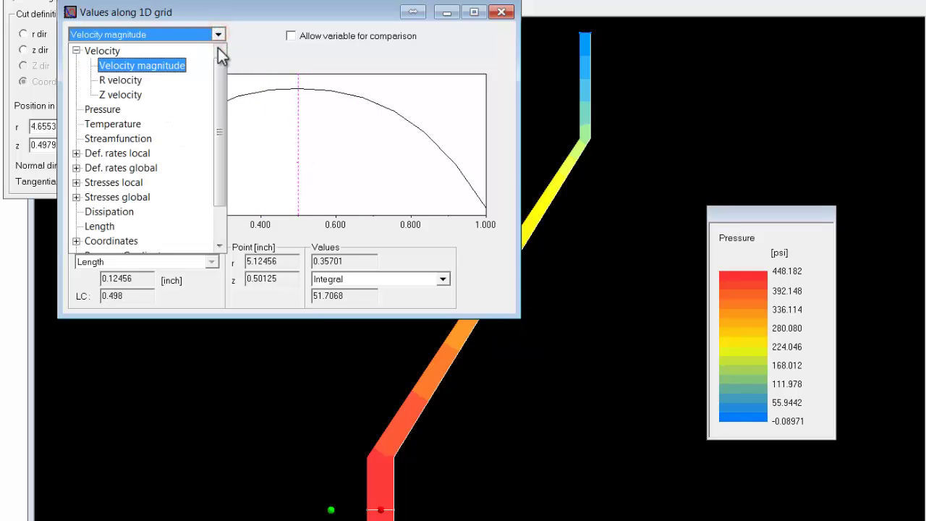
{"action": "left_click_drag", "start_coordinate": [219, 72], "coordinate": [217, 148]}
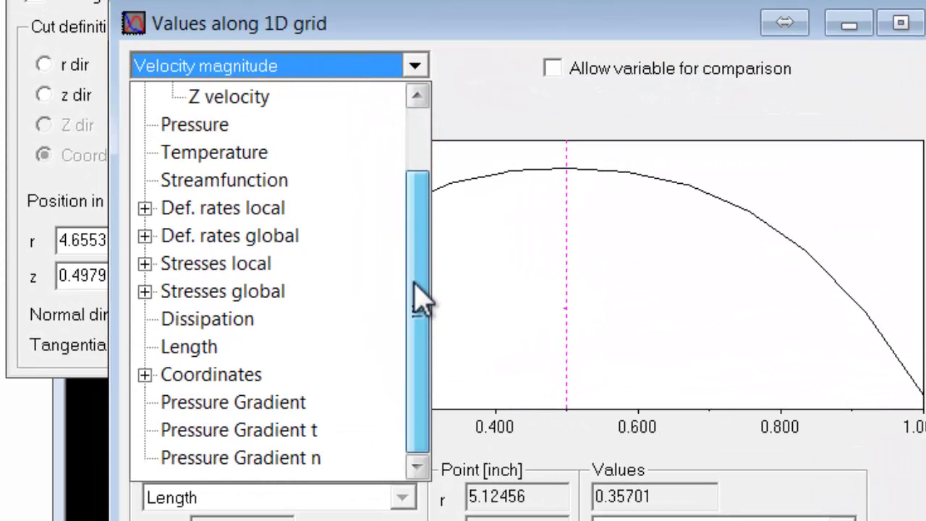
{"action": "left_click_drag", "start_coordinate": [422, 297], "coordinate": [428, 108]}
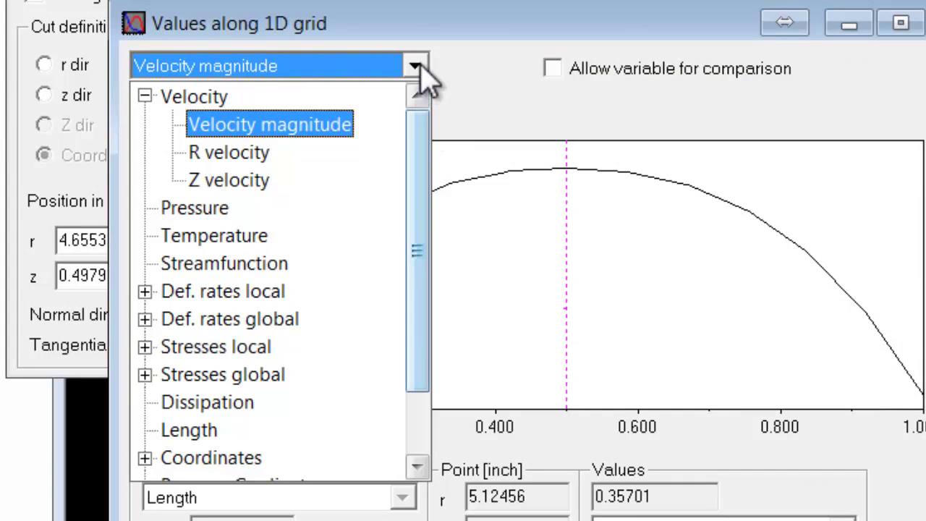
{"action": "left_click_drag", "start_coordinate": [420, 63], "coordinate": [424, 63]}
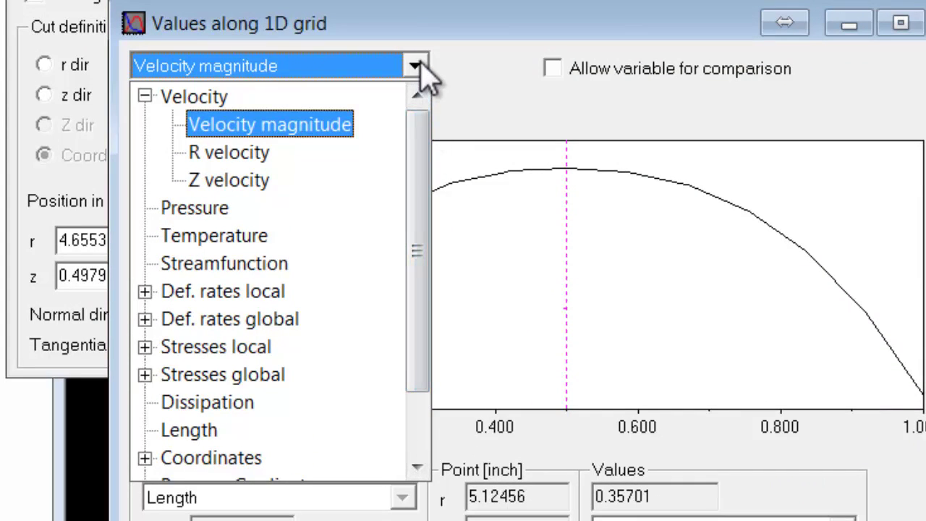
- Add Stress magnitude as a comparison variable and probe both profiles along the cut
{"action": "left_click", "coordinate": [311, 125]}
{"action": "left_click", "coordinate": [552, 68]}
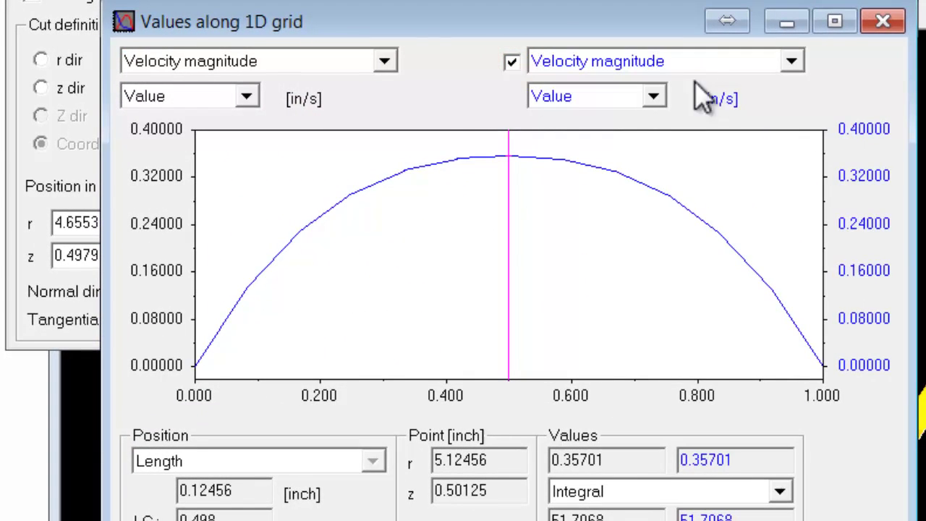
{"action": "left_click", "coordinate": [791, 62]}
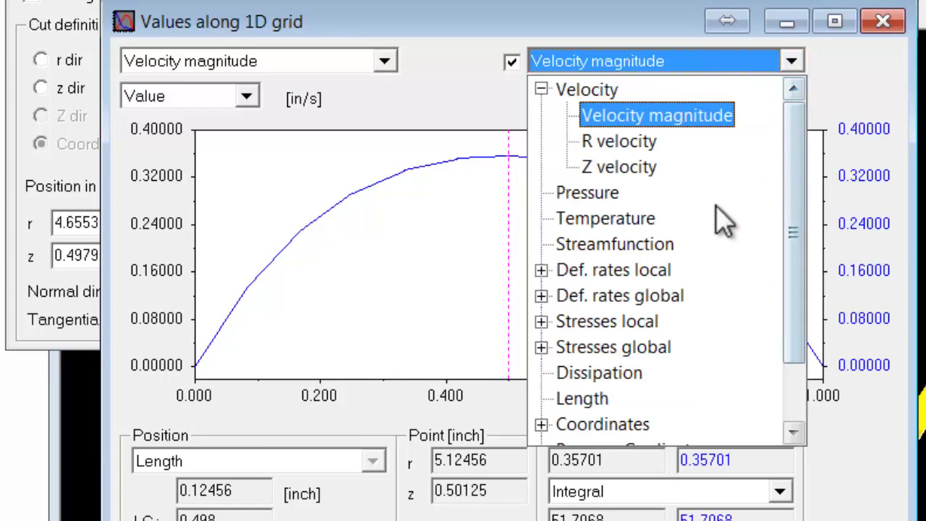
{"action": "left_click", "coordinate": [542, 320]}
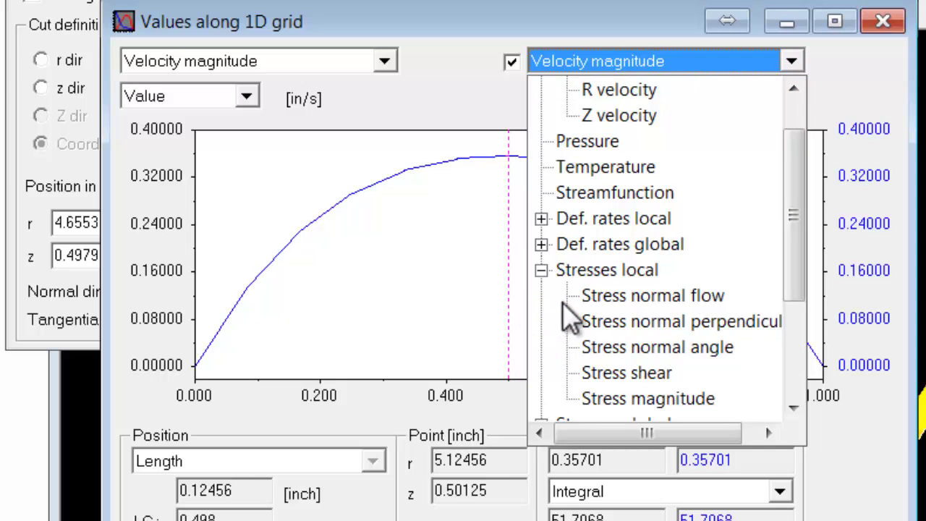
{"action": "left_click", "coordinate": [610, 400]}
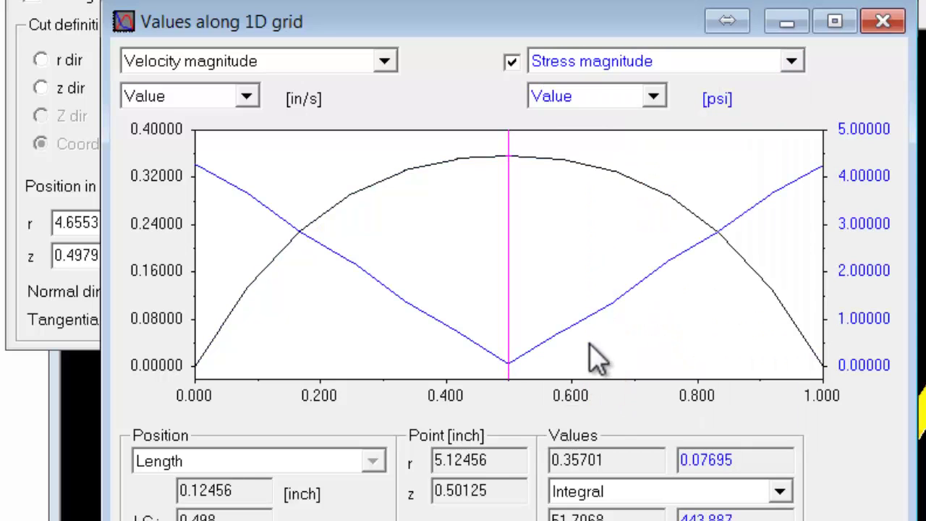
{"action": "left_click_drag", "start_coordinate": [576, 342], "coordinate": [514, 371]}
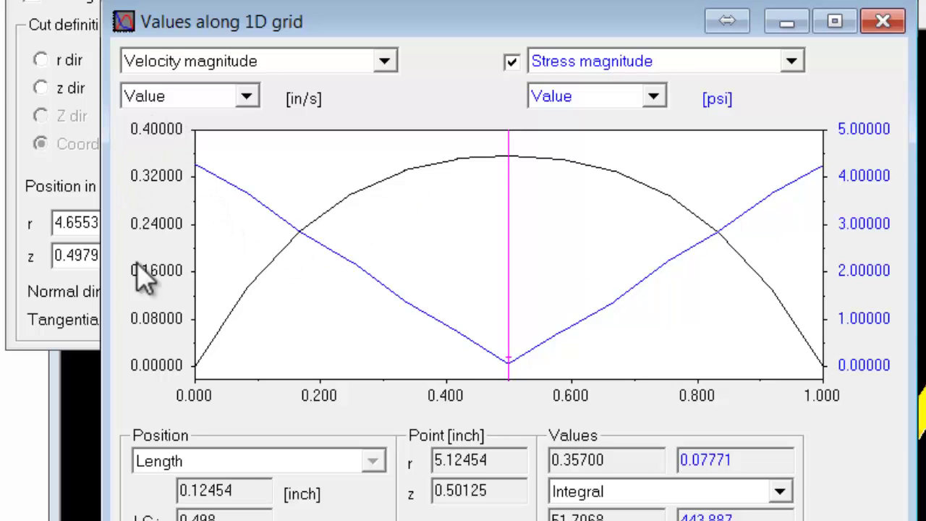
{"action": "mouse_move", "coordinate": [510, 327]}
{"action": "left_mouse_down"}
{"action": "mouse_move", "coordinate": [686, 332]}
{"action": "mouse_move", "coordinate": [834, 299]}
{"action": "mouse_move", "coordinate": [611, 322]}
{"action": "mouse_move", "coordinate": [453, 325]}
{"action": "mouse_move", "coordinate": [179, 292]}
{"action": "mouse_move", "coordinate": [181, 306]}
{"action": "mouse_move", "coordinate": [213, 310]}
{"action": "mouse_move", "coordinate": [192, 314]}
{"action": "mouse_move", "coordinate": [413, 310]}
{"action": "mouse_move", "coordinate": [508, 324]}
{"action": "left_mouse_up"}
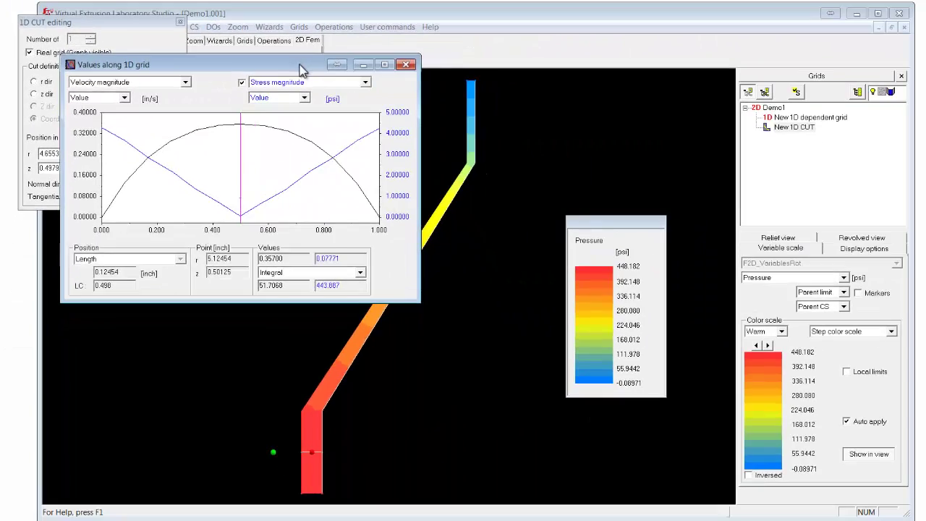
- Draw a second two-point 1D cut across Demo1's upper blue exit channel
{"action": "left_click_drag", "start_coordinate": [298, 64], "coordinate": [324, 210]}
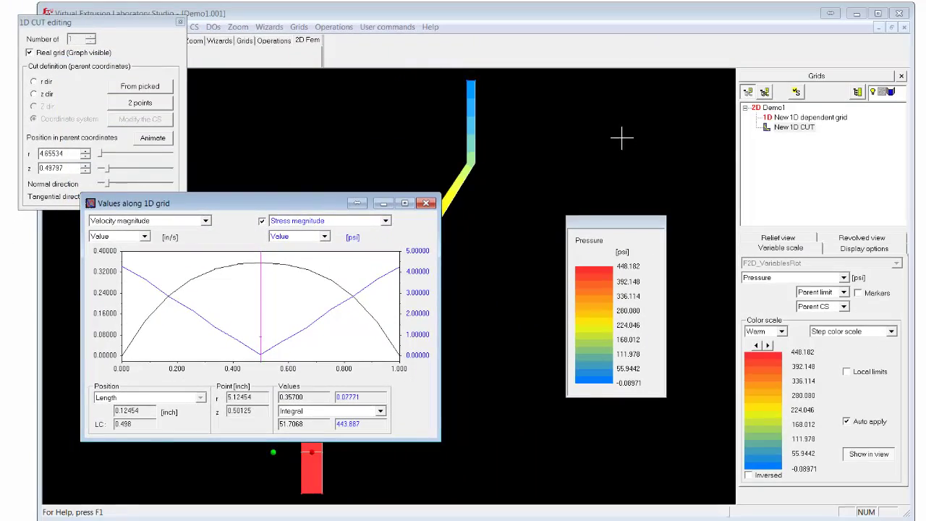
{"action": "left_click", "coordinate": [781, 127]}
{"action": "left_click", "coordinate": [773, 108]}
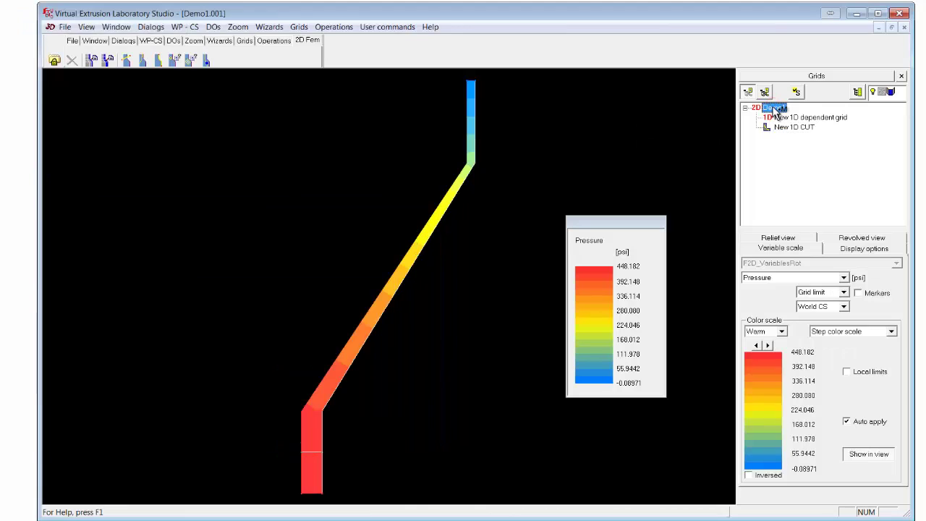
{"action": "left_click", "coordinate": [124, 60]}
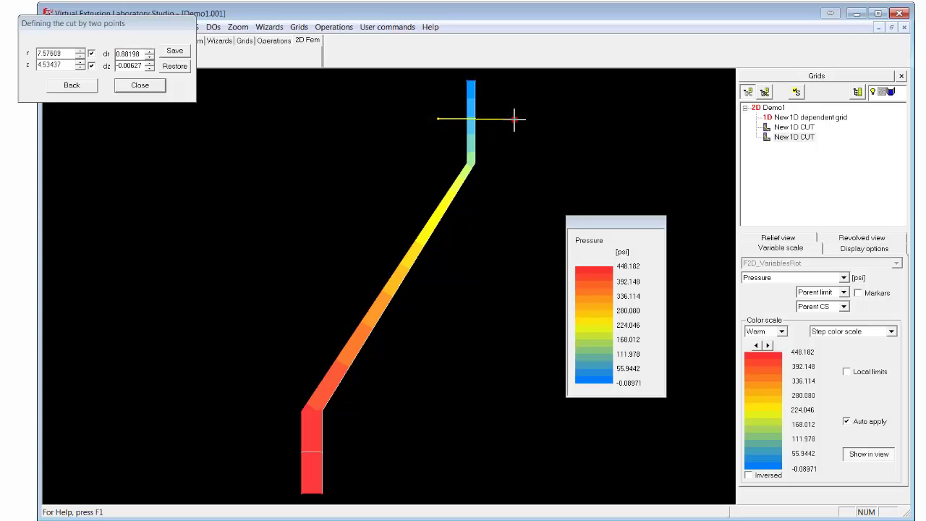
{"action": "left_click", "coordinate": [514, 119]}
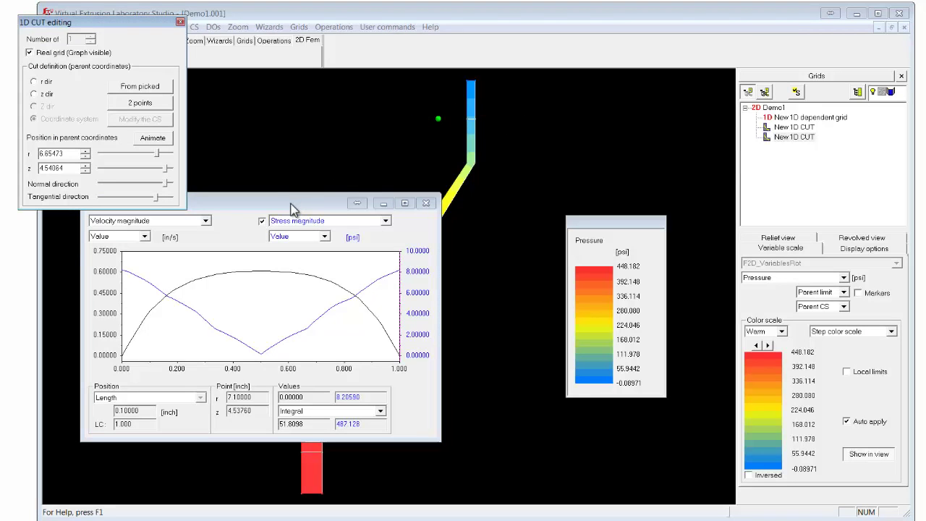
- Probe the new cut: velocity peaks near 0.61 in/s, wall stress about 8.2 psi
{"action": "left_click_drag", "start_coordinate": [296, 206], "coordinate": [368, 200]}
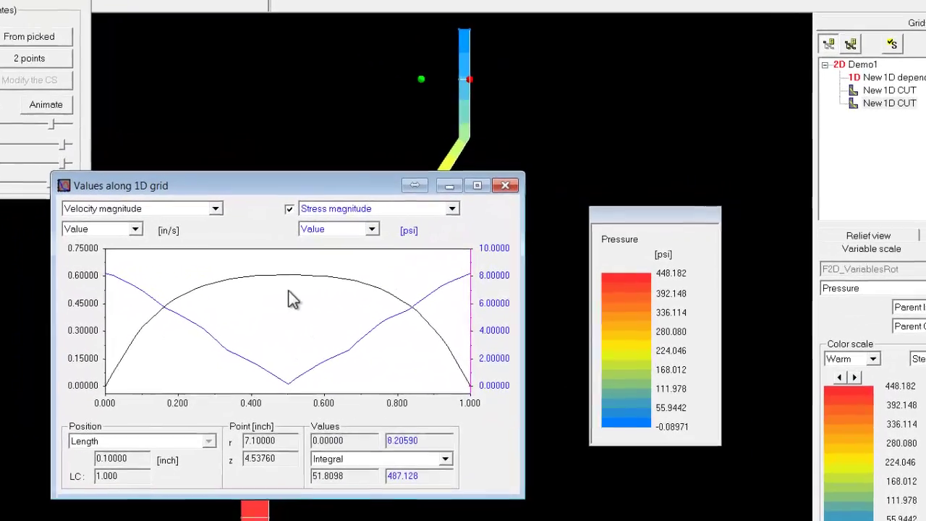
{"action": "left_click_drag", "start_coordinate": [337, 277], "coordinate": [340, 280]}
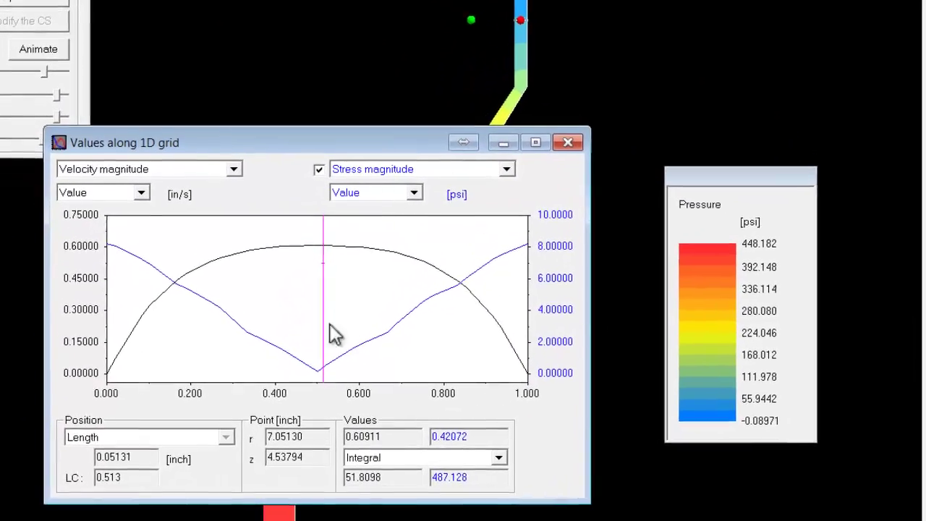
{"action": "left_click_drag", "start_coordinate": [300, 374], "coordinate": [370, 357]}
{"action": "left_click_drag", "start_coordinate": [423, 338], "coordinate": [275, 296]}
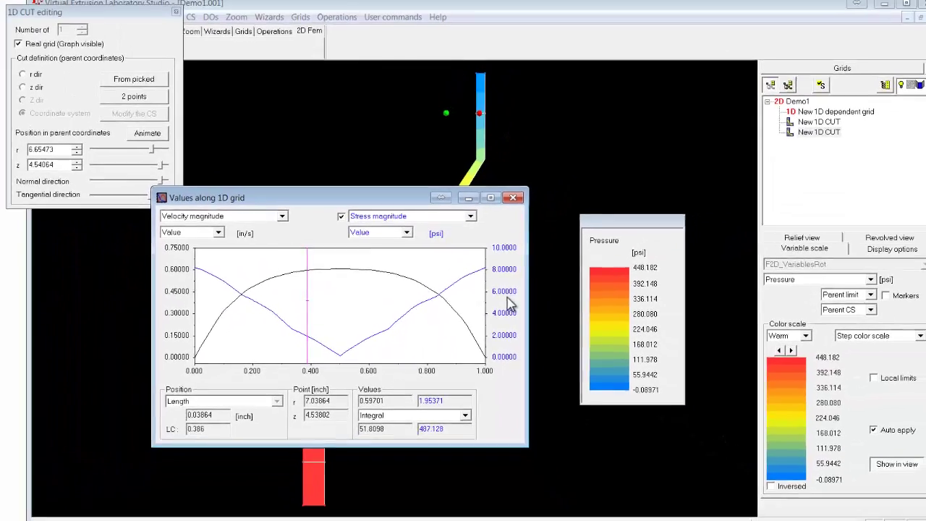
- Create a boundary 1D grid on Demo1's top exit edge, probe its values, then reselect Demo1
{"action": "left_click", "coordinate": [802, 105]}
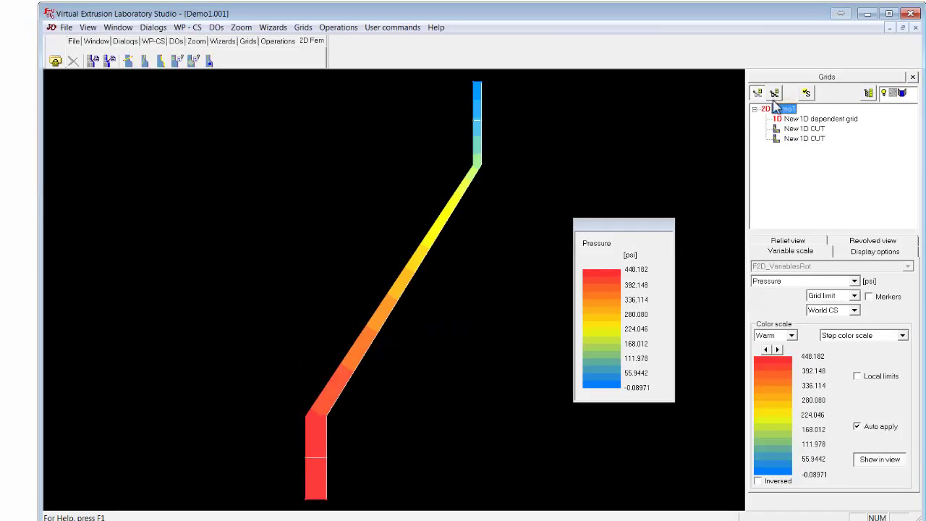
{"action": "left_click", "coordinate": [163, 63]}
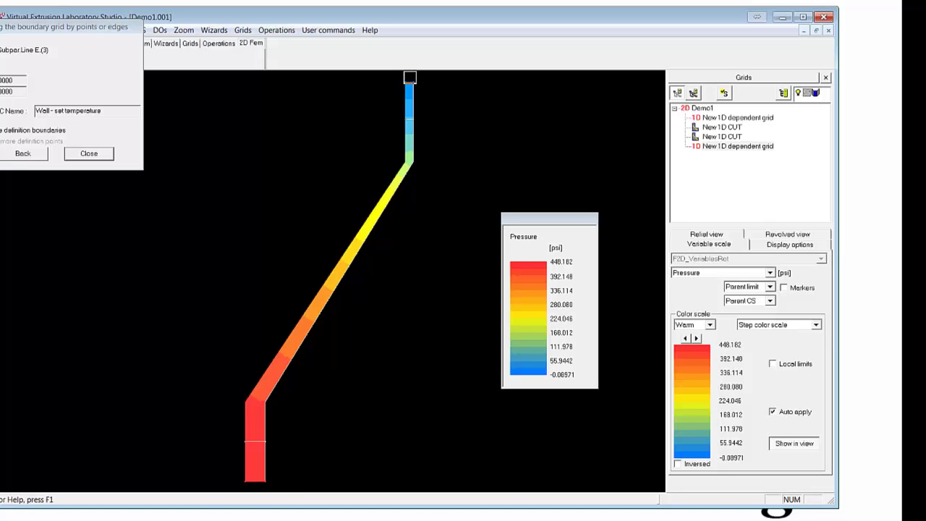
{"action": "left_click", "coordinate": [409, 77]}
{"action": "scroll", "coordinate": [410, 78], "scroll_direction": "up", "scroll_amount": 5}
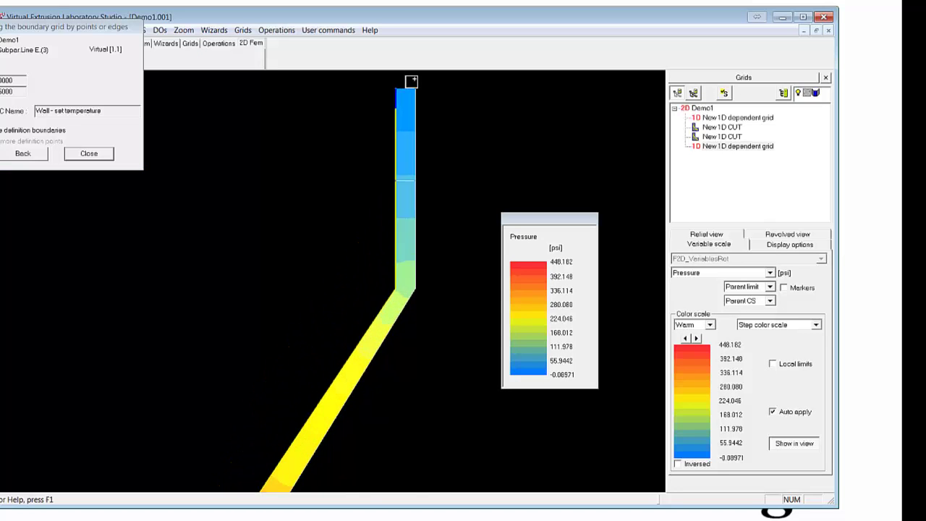
{"action": "scroll", "coordinate": [411, 80], "scroll_direction": "up", "scroll_amount": 2}
{"action": "left_click", "coordinate": [407, 89]}
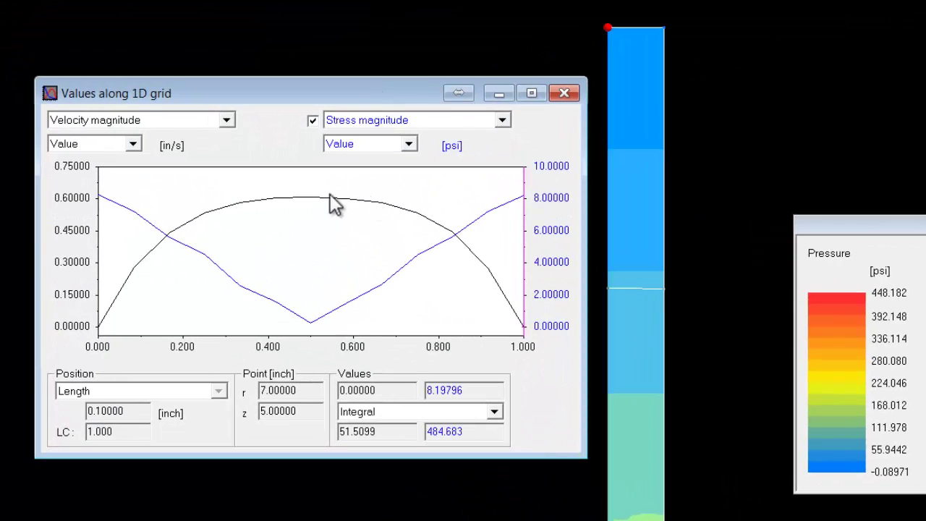
{"action": "mouse_move", "coordinate": [324, 318]}
{"action": "left_mouse_down"}
{"action": "mouse_move", "coordinate": [511, 269]}
{"action": "mouse_move", "coordinate": [333, 296]}
{"action": "left_mouse_up"}
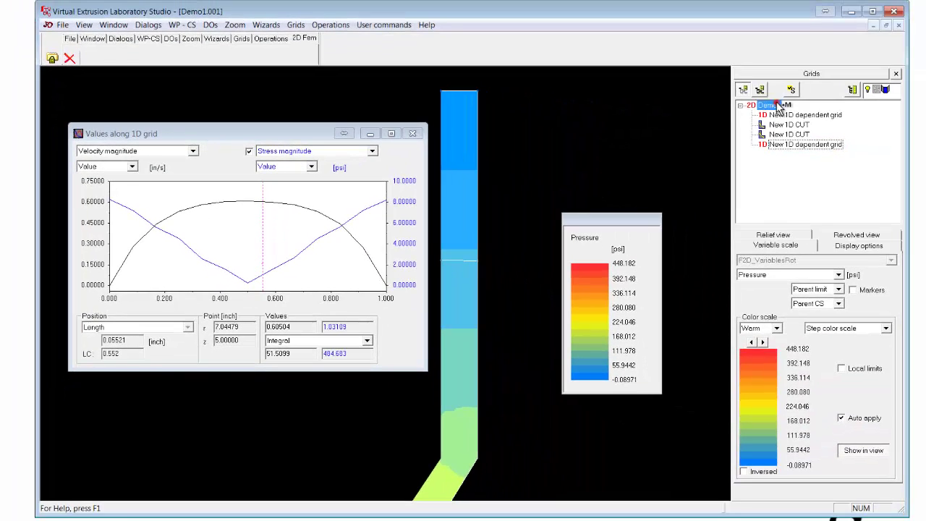
{"action": "left_click", "coordinate": [780, 105]}
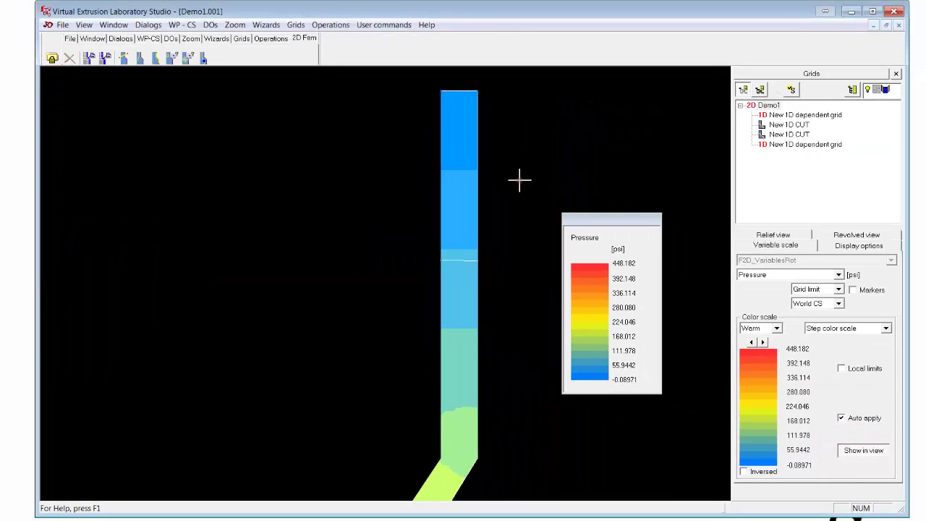
- Create a new streamline starting near the inlet of the lower channel
{"action": "left_click", "coordinate": [518, 180]}
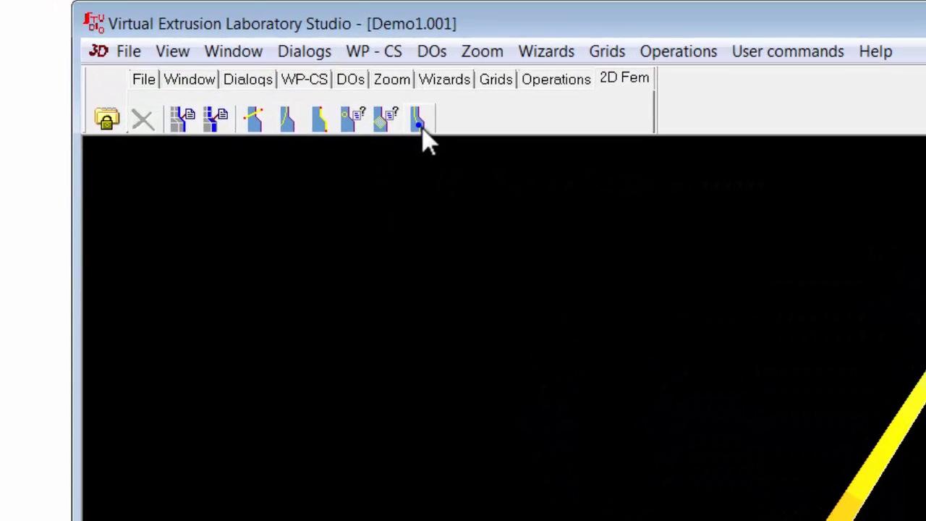
{"action": "left_click", "coordinate": [420, 122]}
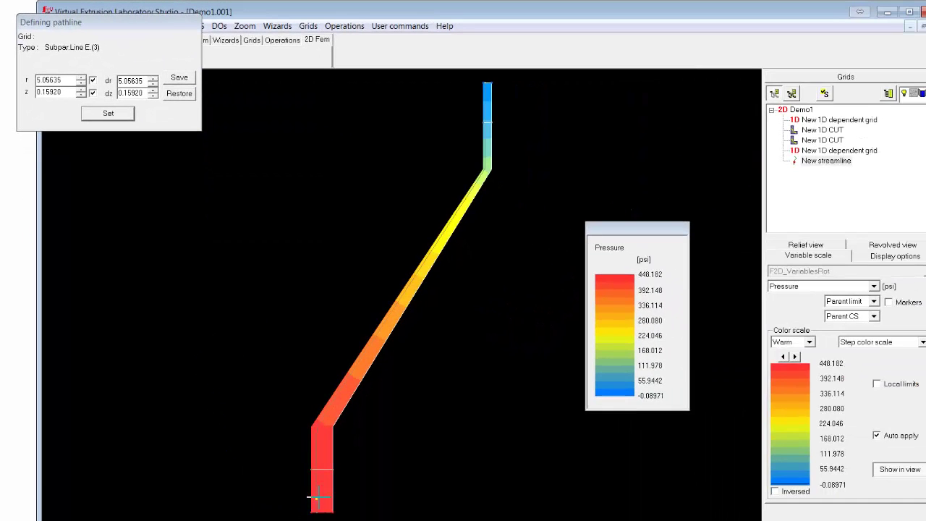
{"action": "left_click", "coordinate": [321, 492]}
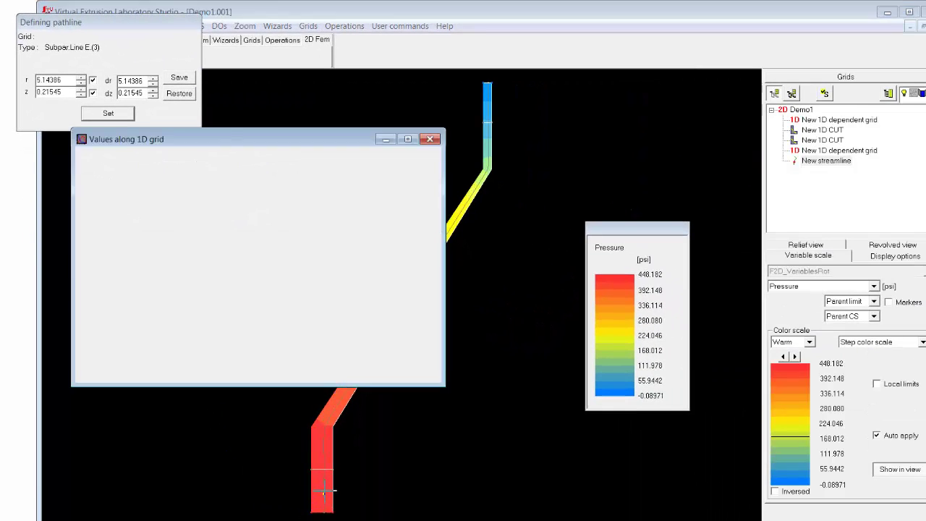
{"action": "left_click_drag", "start_coordinate": [319, 484], "coordinate": [323, 482]}
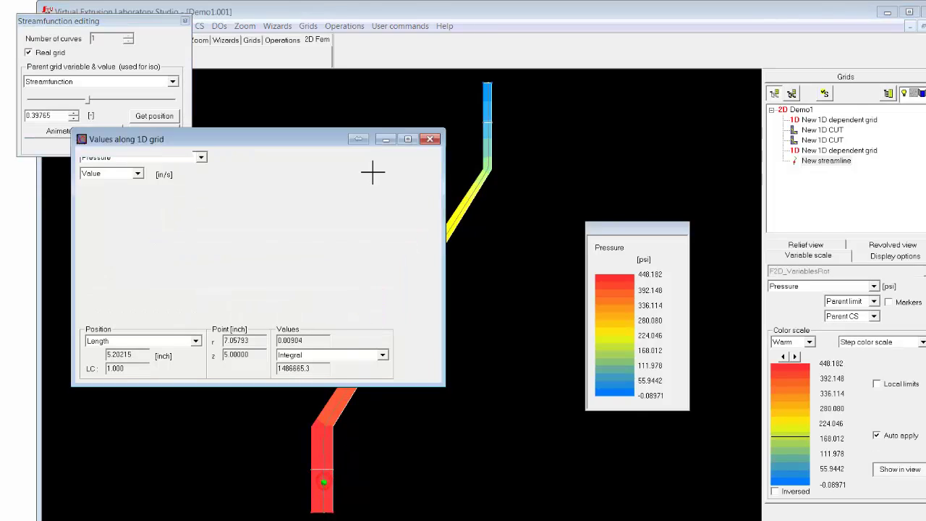
- Probe velocity and stress magnitude along the streamline, including around the peak near 0.83
{"action": "left_click_drag", "start_coordinate": [323, 147], "coordinate": [730, 246]}
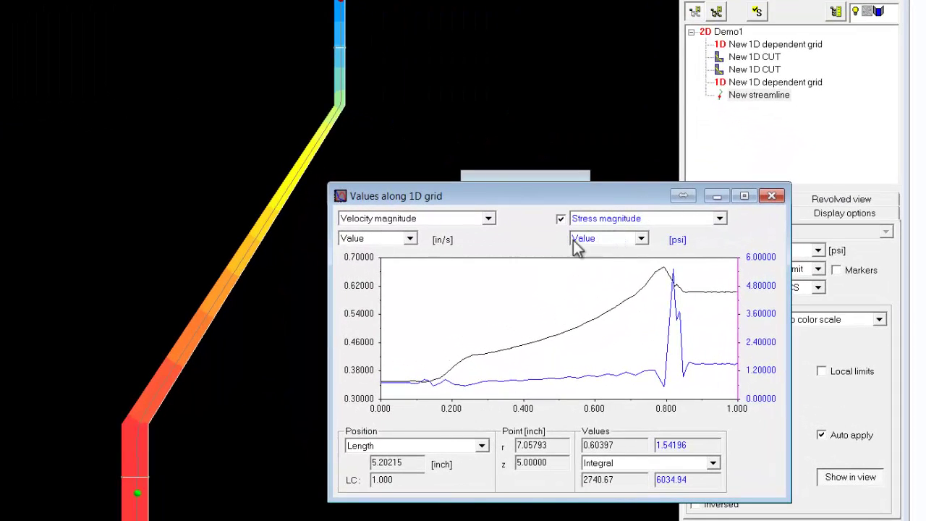
{"action": "mouse_move", "coordinate": [412, 362]}
{"action": "left_mouse_down"}
{"action": "mouse_move", "coordinate": [440, 367]}
{"action": "mouse_move", "coordinate": [420, 368]}
{"action": "mouse_move", "coordinate": [679, 345]}
{"action": "mouse_move", "coordinate": [661, 333]}
{"action": "mouse_move", "coordinate": [730, 345]}
{"action": "left_mouse_up"}
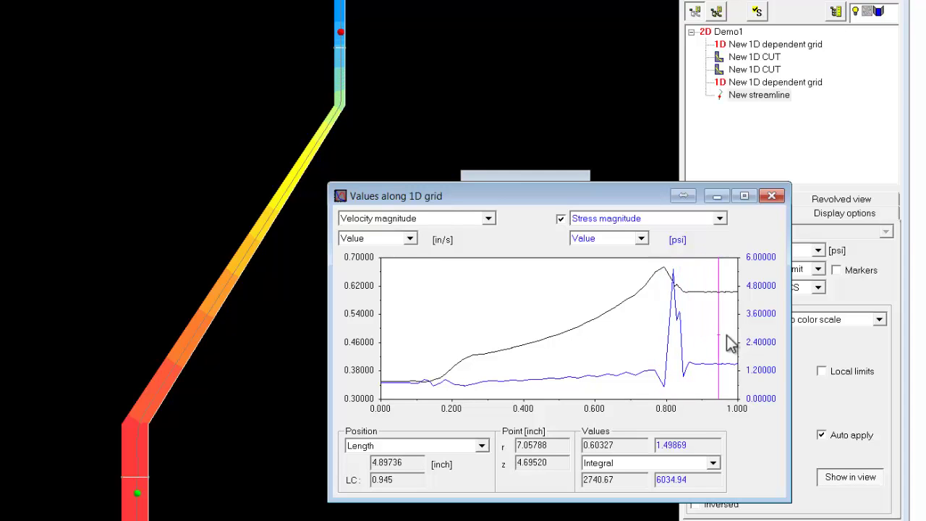
{"action": "mouse_move", "coordinate": [575, 352]}
{"action": "left_mouse_down"}
{"action": "mouse_move", "coordinate": [452, 347]}
{"action": "mouse_move", "coordinate": [434, 337]}
{"action": "mouse_move", "coordinate": [583, 322]}
{"action": "left_mouse_up"}
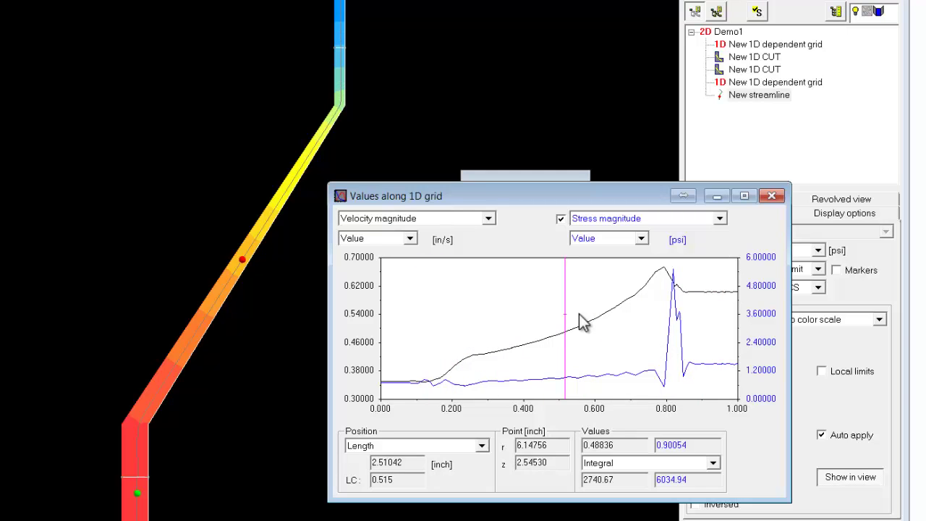
{"action": "mouse_move", "coordinate": [658, 312]}
{"action": "left_mouse_down"}
{"action": "mouse_move", "coordinate": [687, 316]}
{"action": "mouse_move", "coordinate": [644, 314]}
{"action": "mouse_move", "coordinate": [542, 347]}
{"action": "mouse_move", "coordinate": [483, 350]}
{"action": "left_mouse_up"}
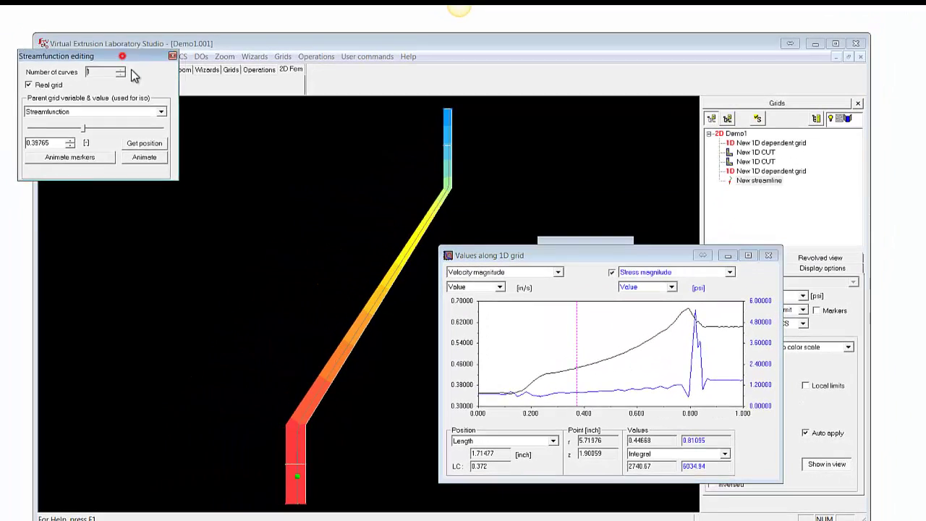
- Set the streamline to streamfunction 0.46 and turn off Real grid to plot pressure
{"action": "left_click_drag", "start_coordinate": [138, 57], "coordinate": [204, 142]}
{"action": "left_click_drag", "start_coordinate": [150, 206], "coordinate": [130, 209]}
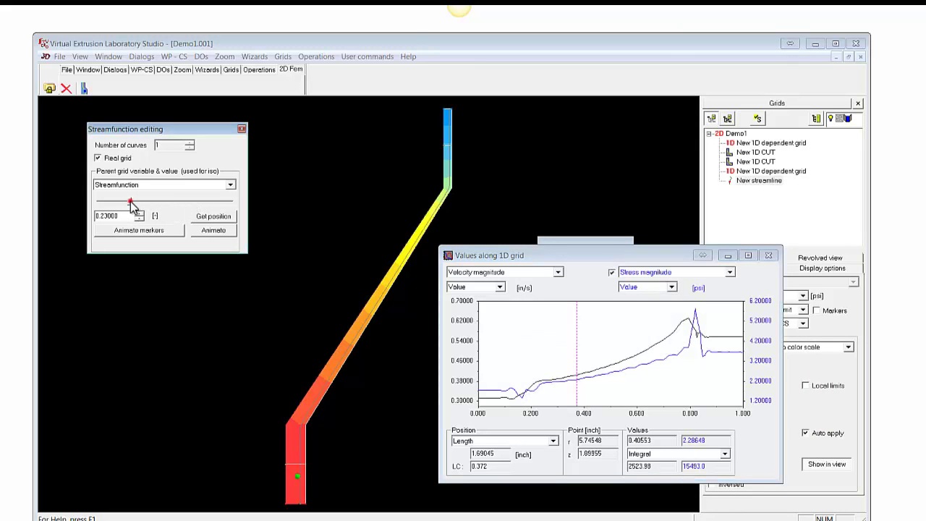
{"action": "left_click_drag", "start_coordinate": [130, 206], "coordinate": [162, 206]}
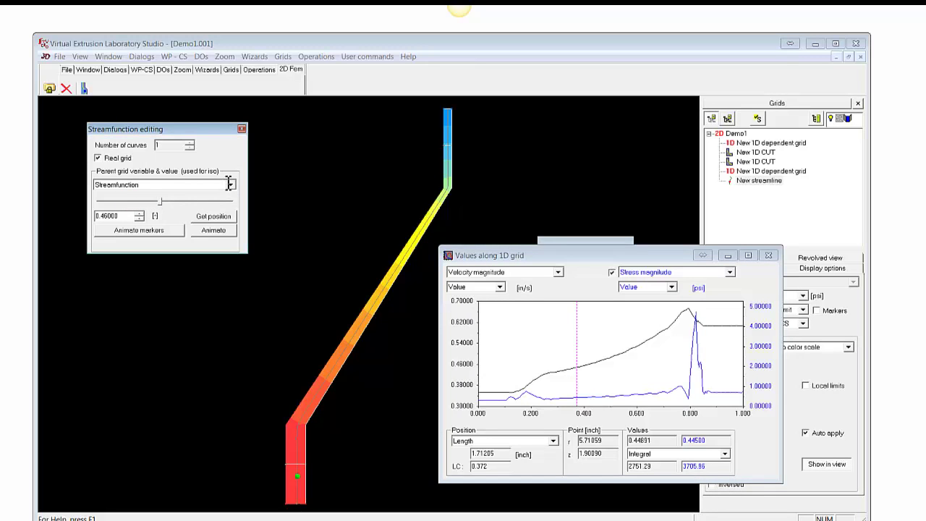
{"action": "left_click", "coordinate": [100, 164]}
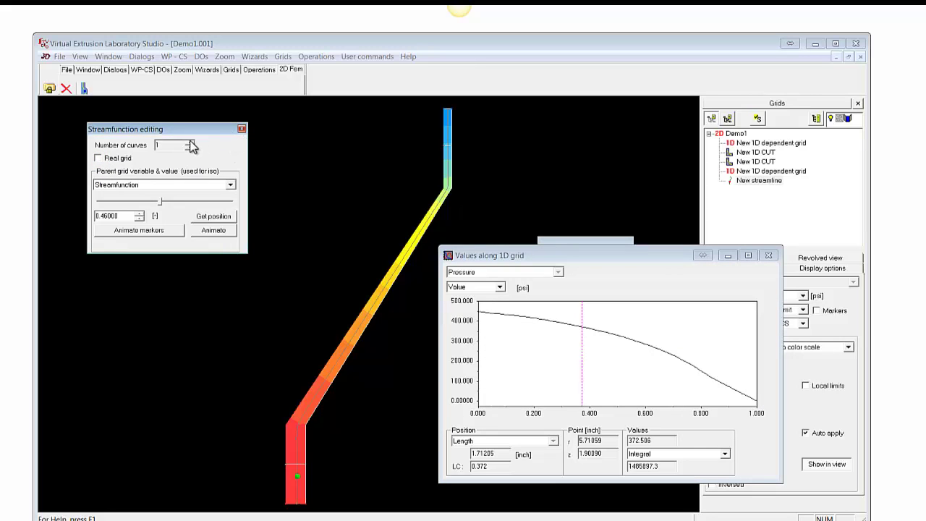
- Raise Number of curves to 5 and zoom into the channel bend to inspect them
{"action": "left_click", "coordinate": [190, 144]}
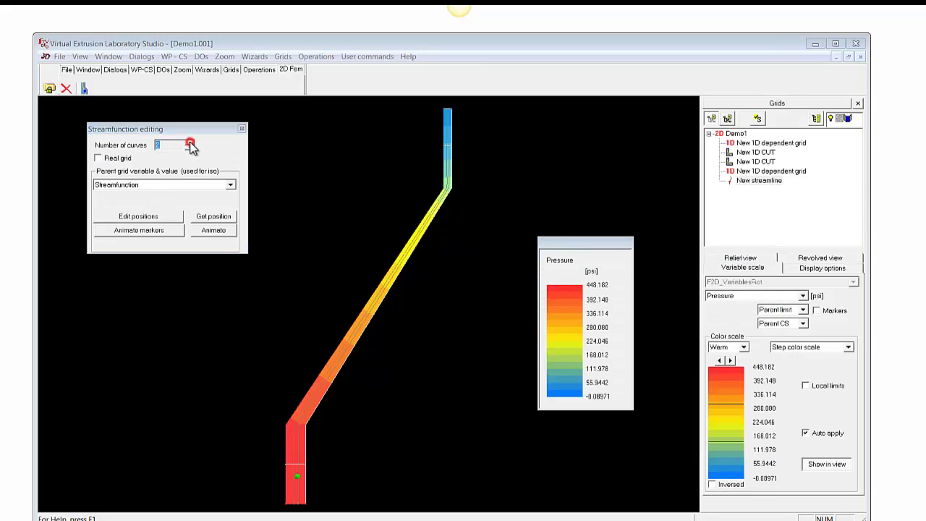
{"action": "left_click", "coordinate": [189, 144]}
{"action": "left_click", "coordinate": [190, 144]}
{"action": "left_click", "coordinate": [190, 144]}
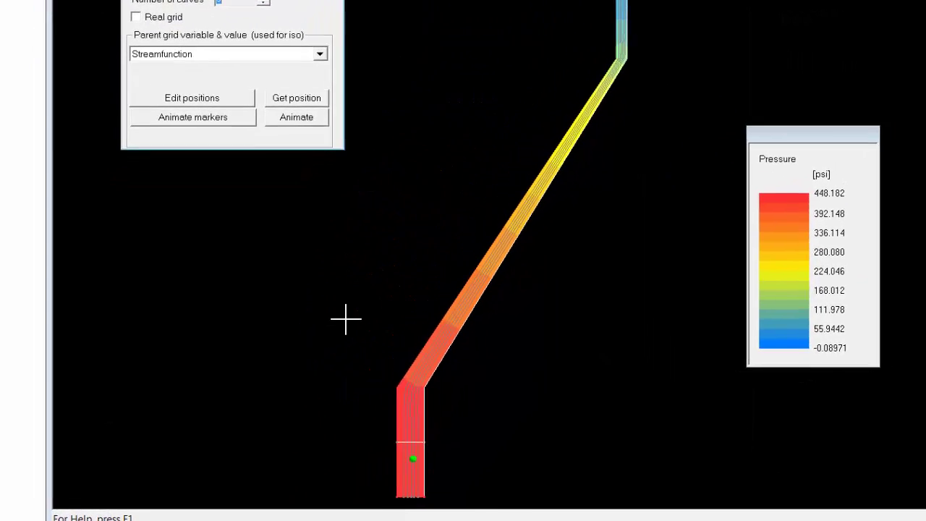
{"action": "left_click_drag", "start_coordinate": [249, 377], "coordinate": [347, 480]}
{"action": "left_click_drag", "start_coordinate": [521, 457], "coordinate": [569, 470]}
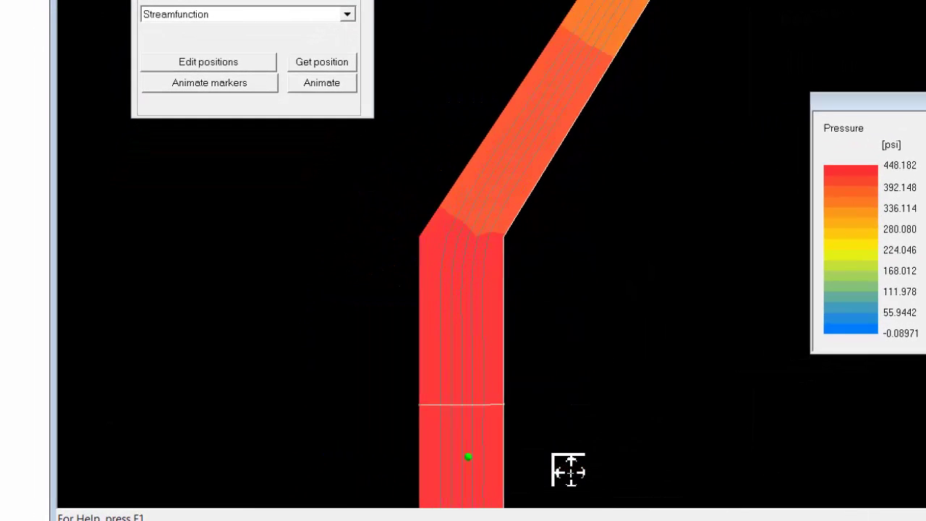
{"action": "left_click_drag", "start_coordinate": [583, 251], "coordinate": [646, 288]}
- Zoom out, return to the Demo1 grid, and nudge the Pressure legend slightly left
{"action": "left_click", "coordinate": [646, 288]}
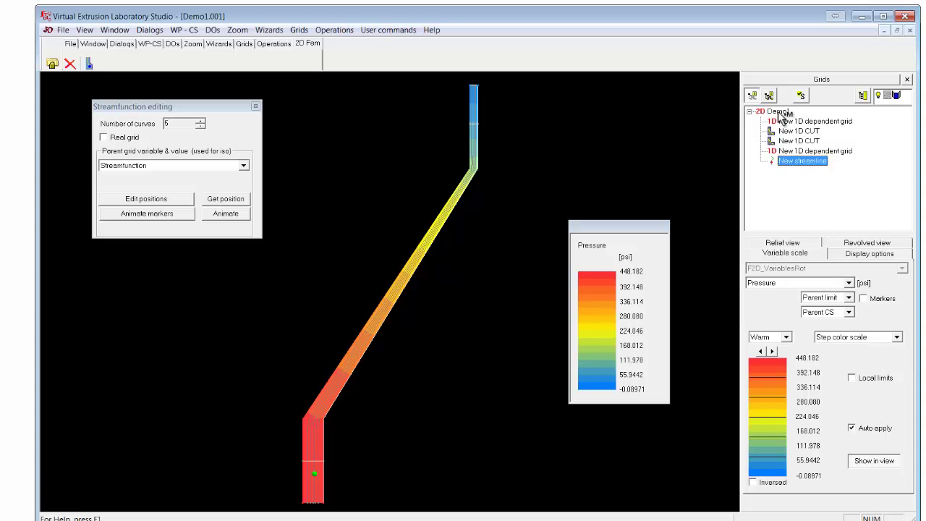
{"action": "left_click", "coordinate": [781, 113]}
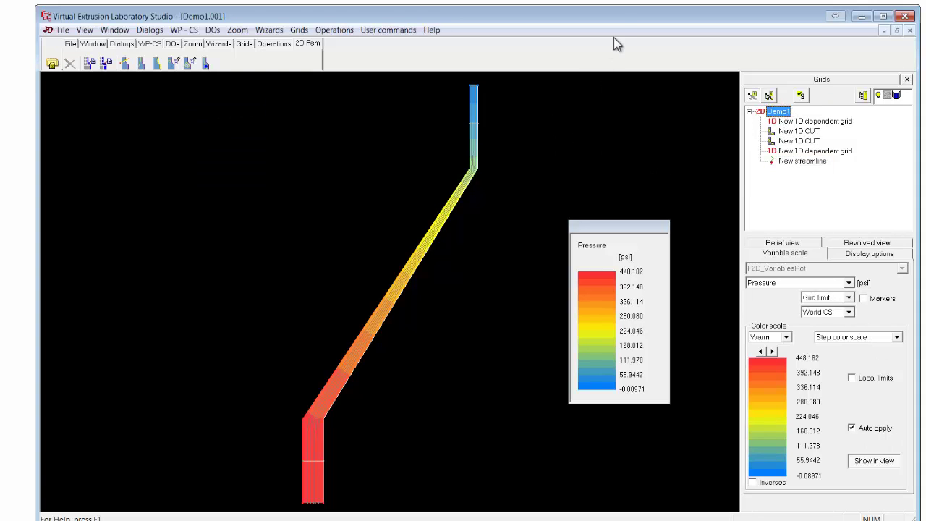
{"action": "left_click_drag", "start_coordinate": [620, 20], "coordinate": [629, 25]}
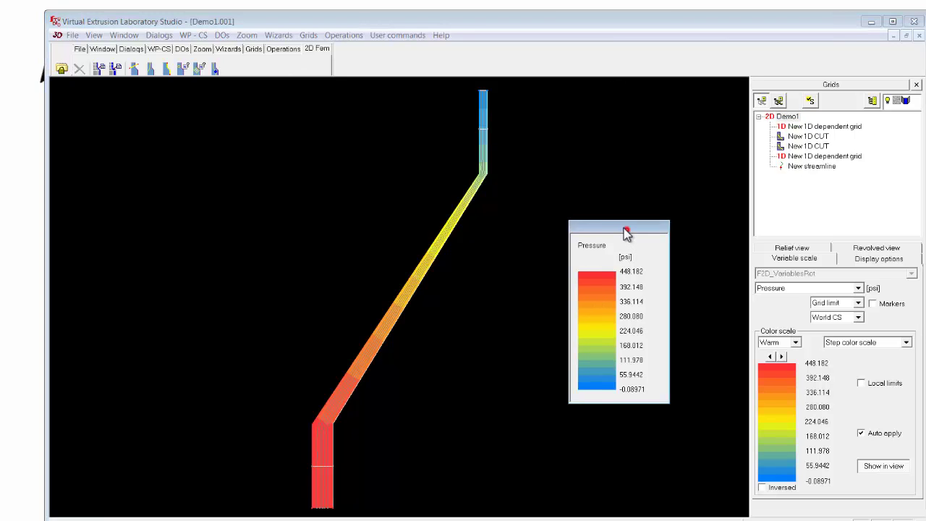
{"action": "left_click_drag", "start_coordinate": [626, 230], "coordinate": [619, 233]}
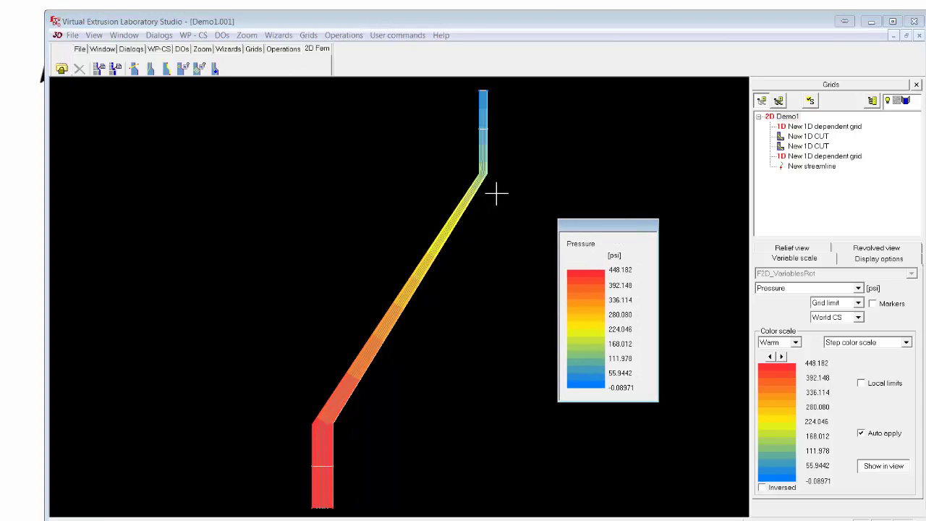
{"action": "left_click", "coordinate": [824, 168]}
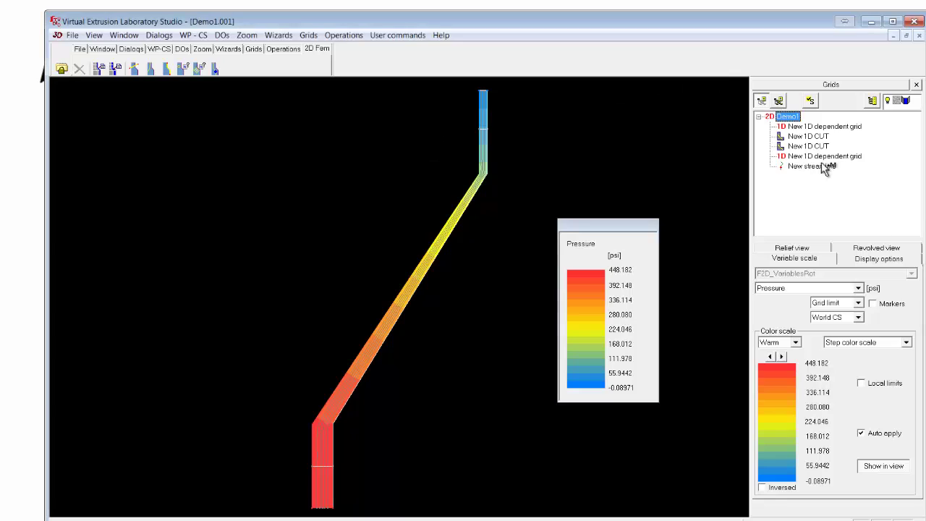